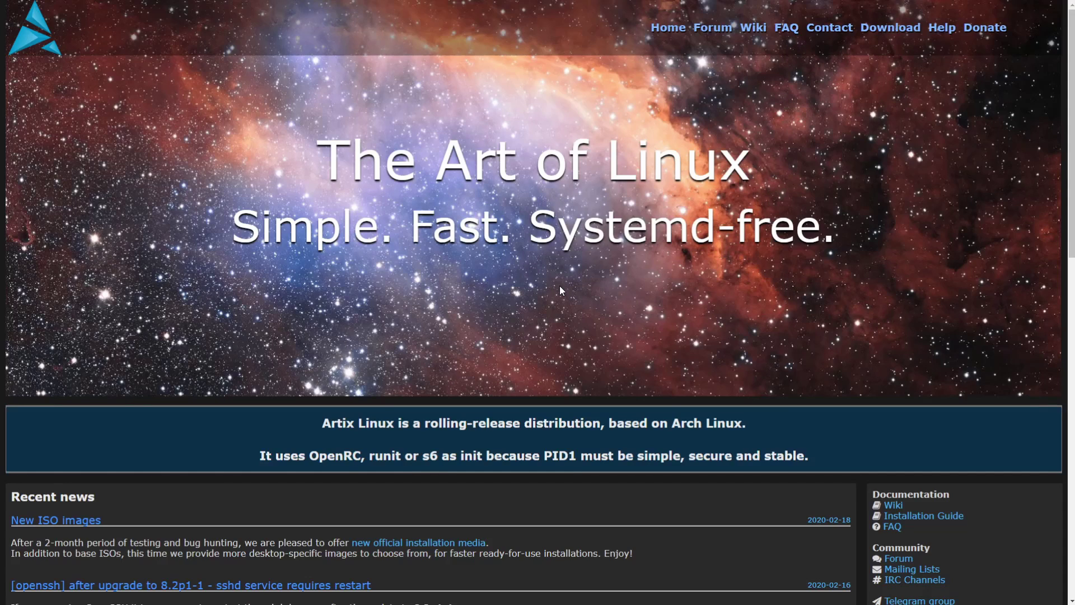
Step: Go to the Artix website's Download page listing mirrors and ISO images
click(886, 31)
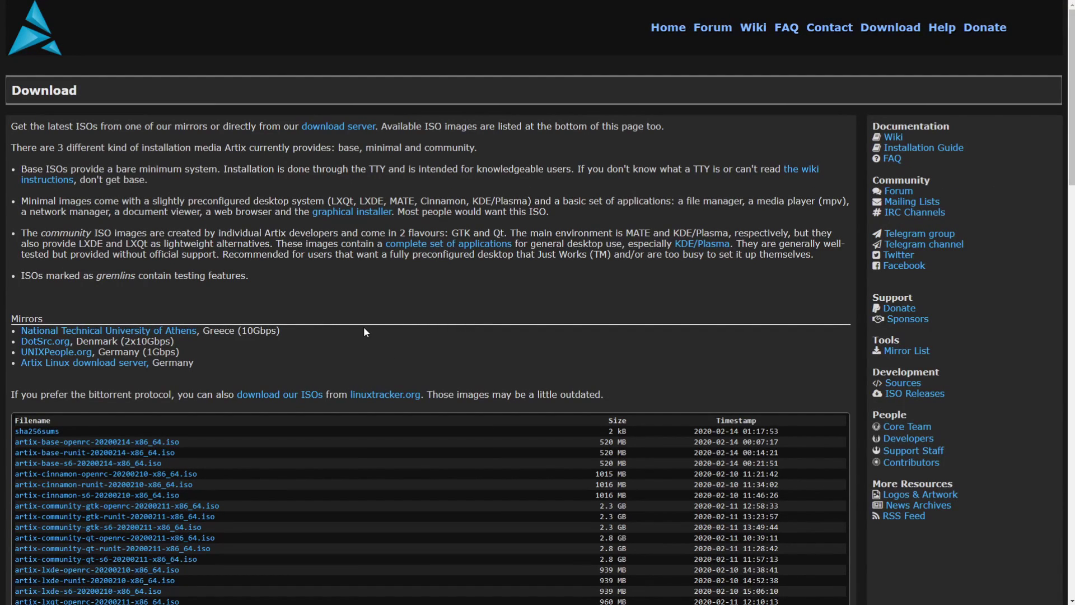
scroll(364, 332, down, 2)
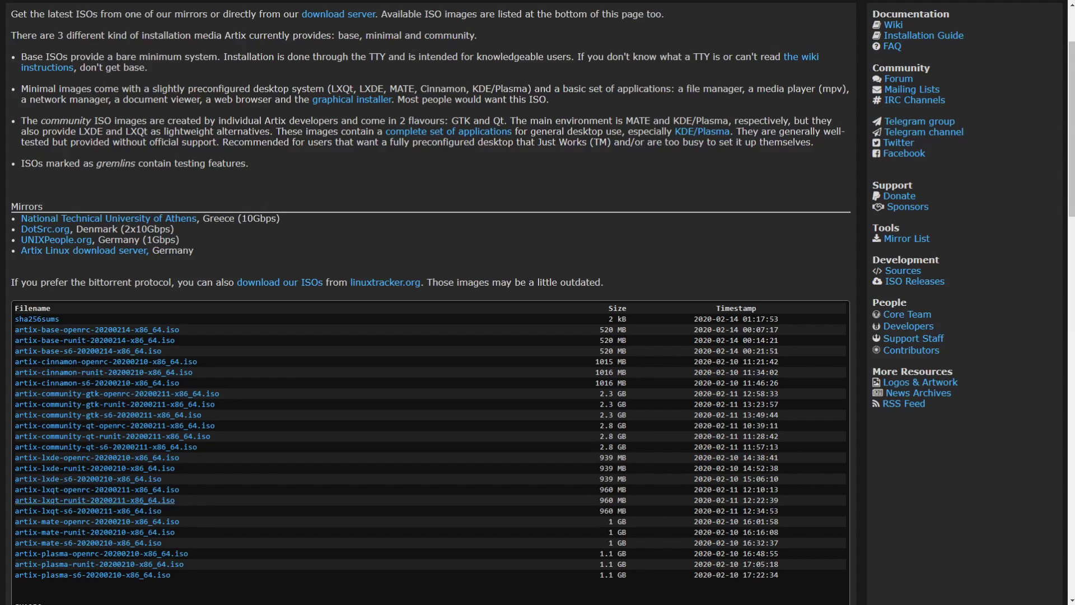
Step: Download the 2.8 GB artix-community-qt-runit-20200211-x86_64.iso image from the ISO table
scroll(96, 504, down, 1)
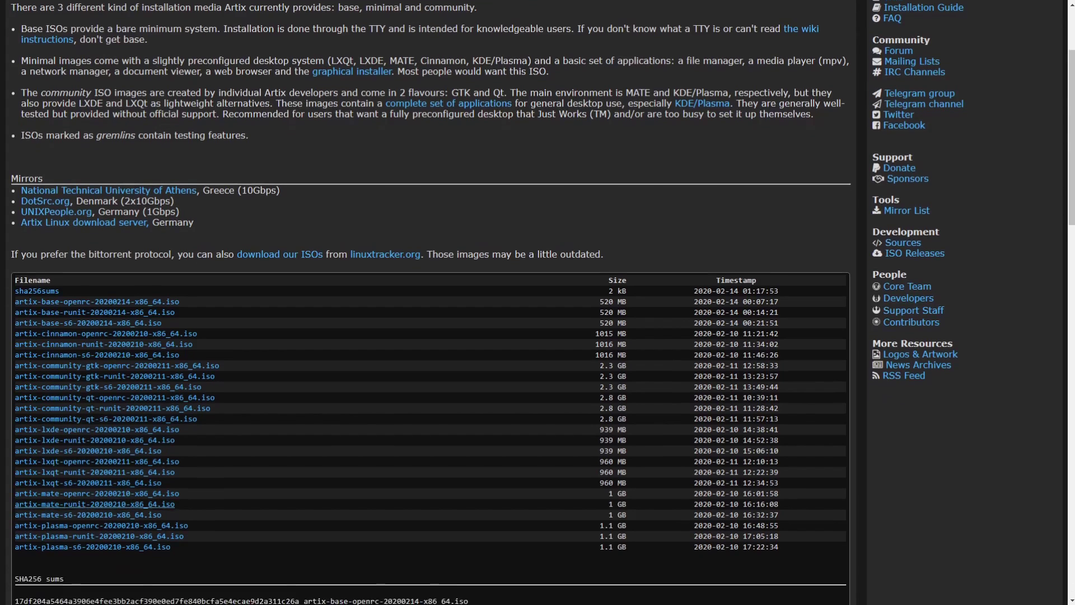
scroll(95, 456, up, 1)
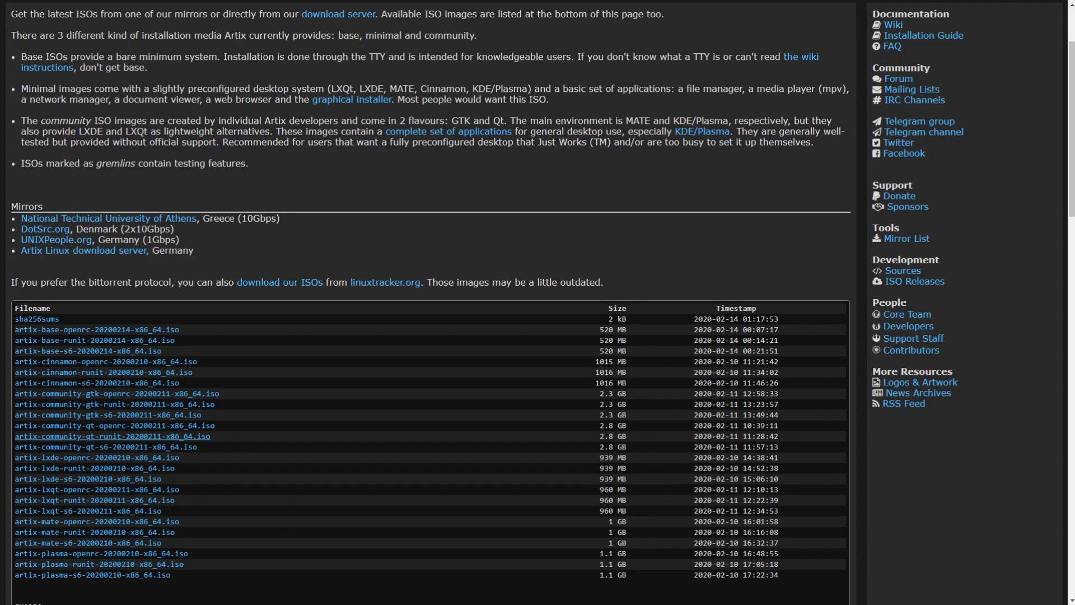
click(206, 443)
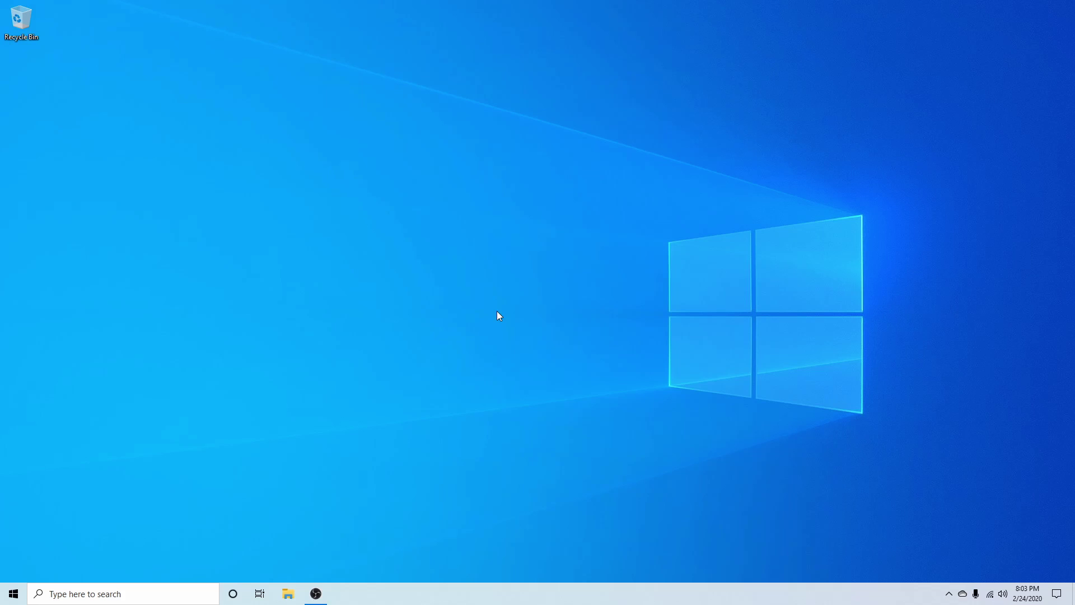
Step: Launch balenaEtcher through the Windows taskbar search with 'bal'
click(200, 591)
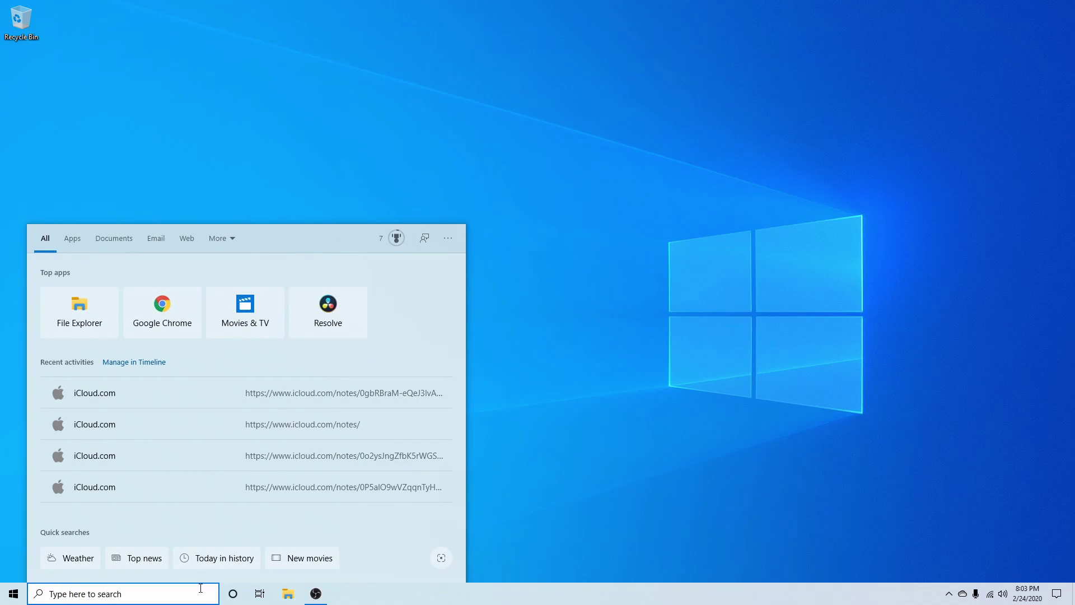
text(bale)
key(Return)
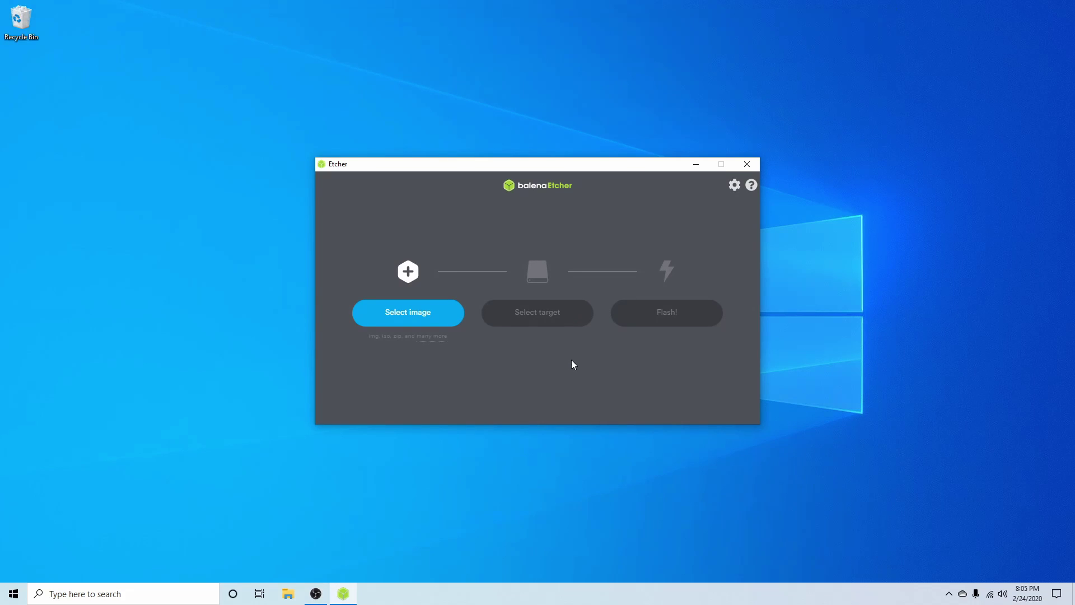
Step: Load the artix-community-qt-runit ISO (3.02 GB) from Downloads as the flashing image
click(425, 312)
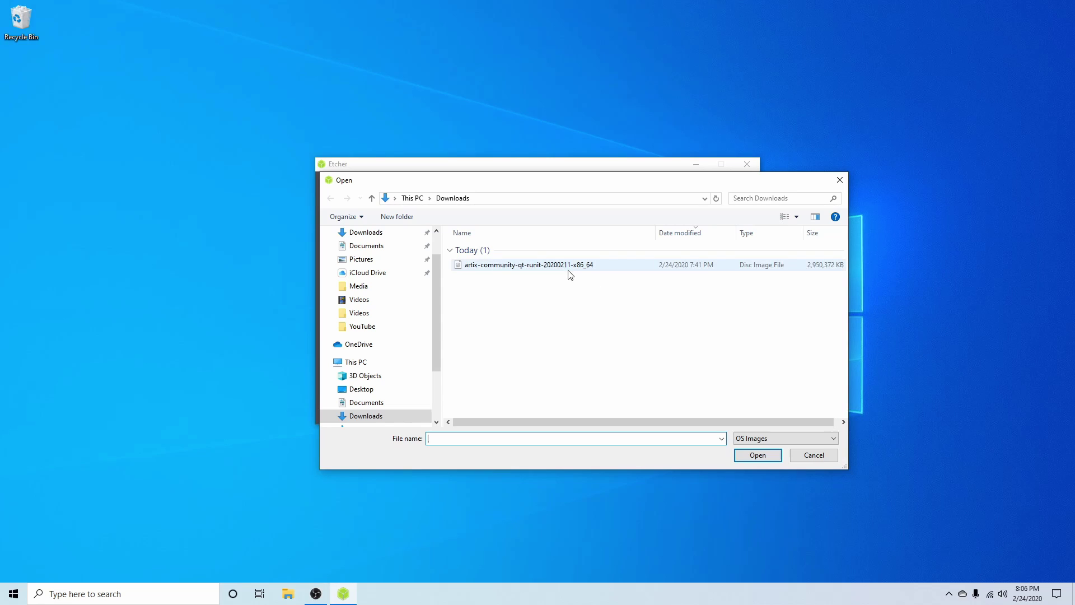
click(583, 267)
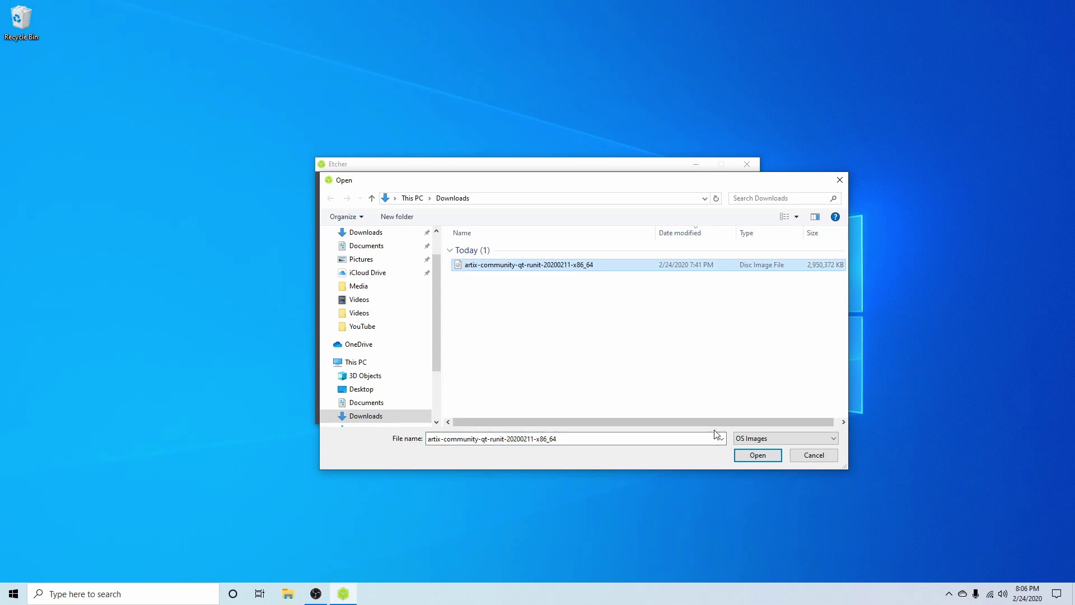
click(757, 455)
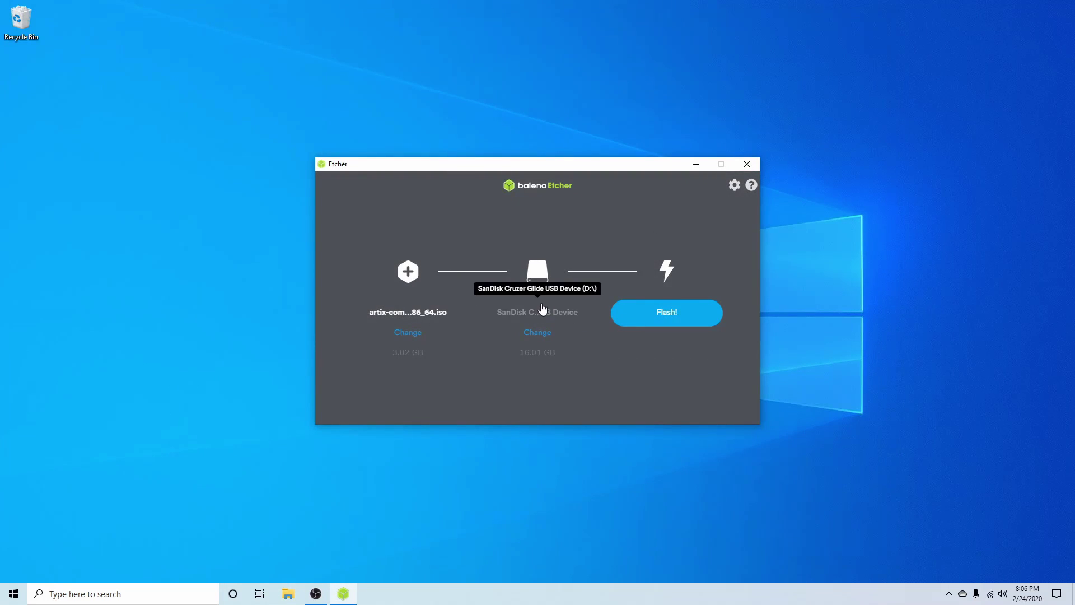
Step: Confirm the SanDisk 16.01 GB drive as target and flash the Artix ISO with administrator approval
click(541, 336)
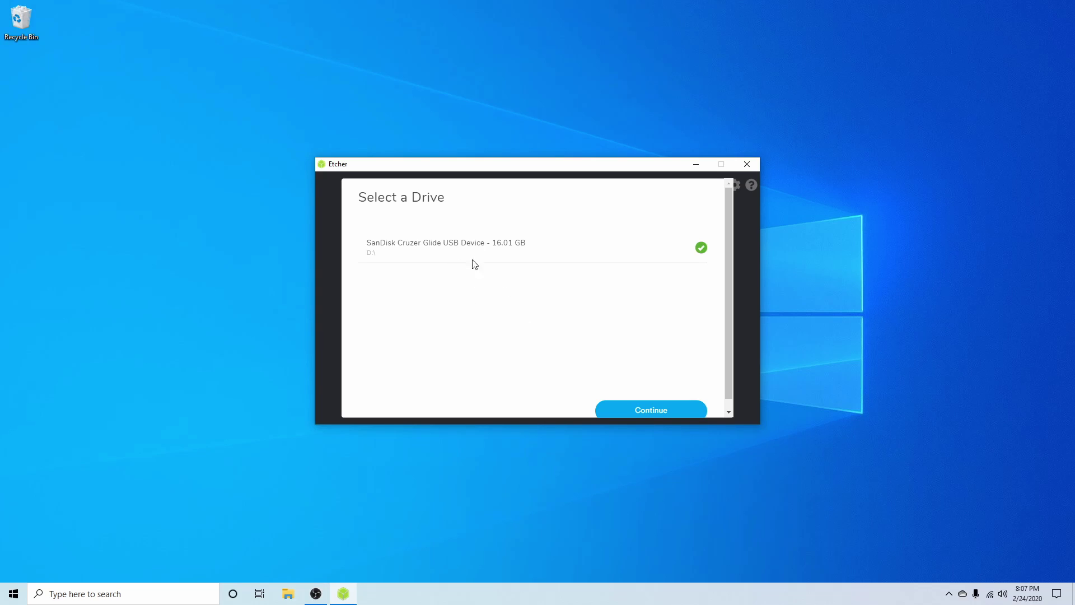
click(635, 412)
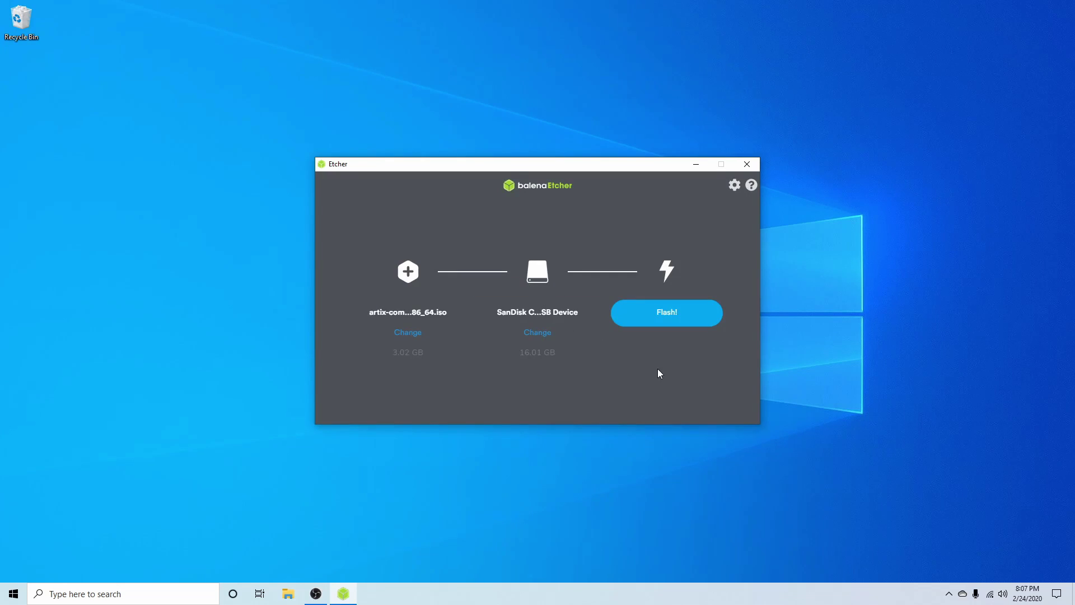
click(665, 315)
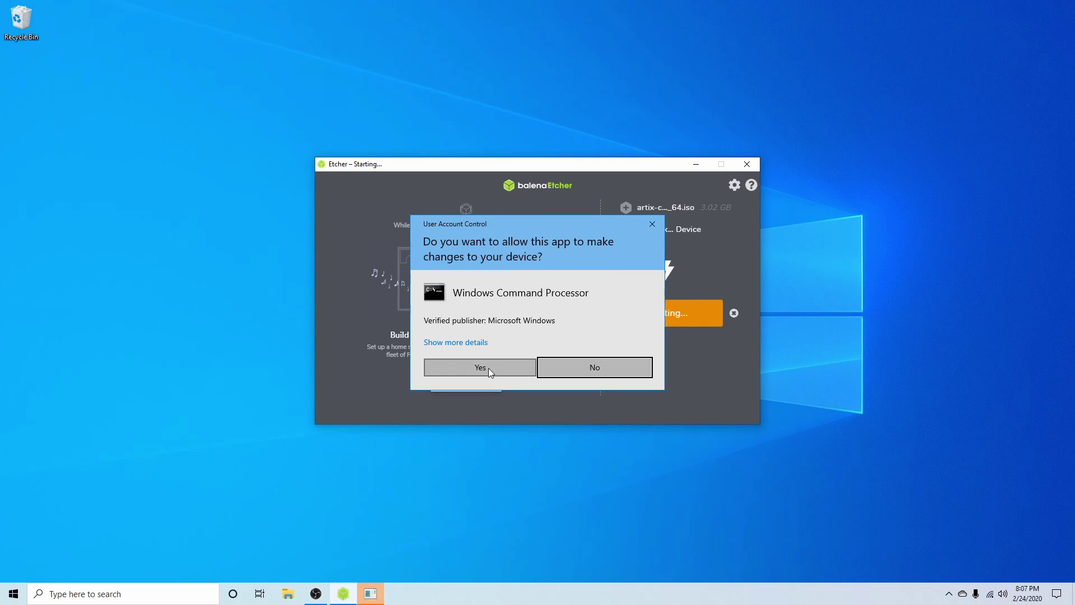
click(489, 368)
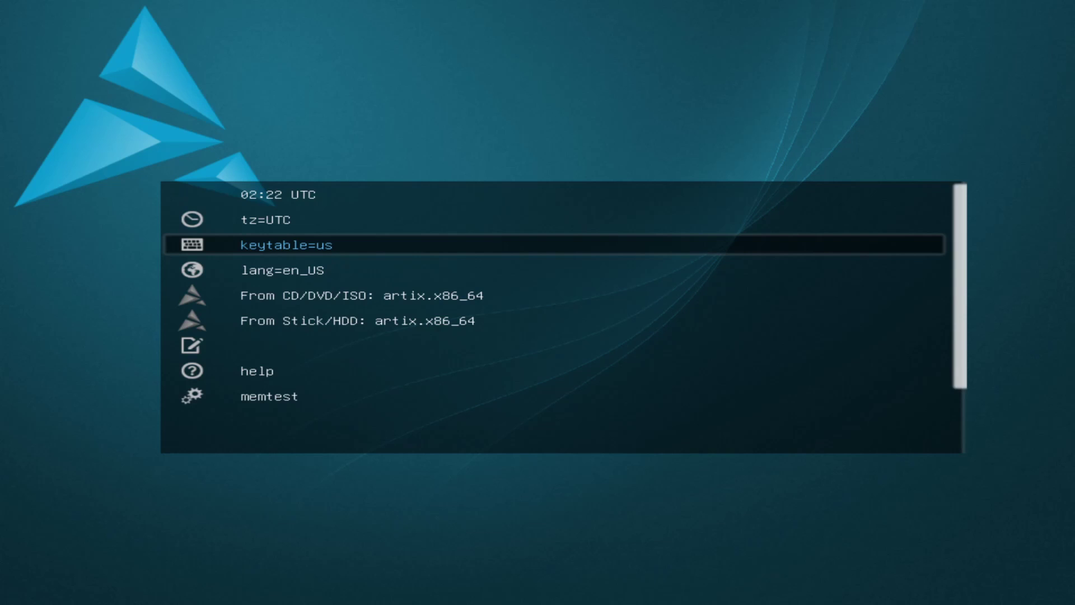
Step: Highlight 'From Stick/HDD: artix.x86_64' in the boot menu to boot the live system
key(Down)
key(Down)
key(Down)
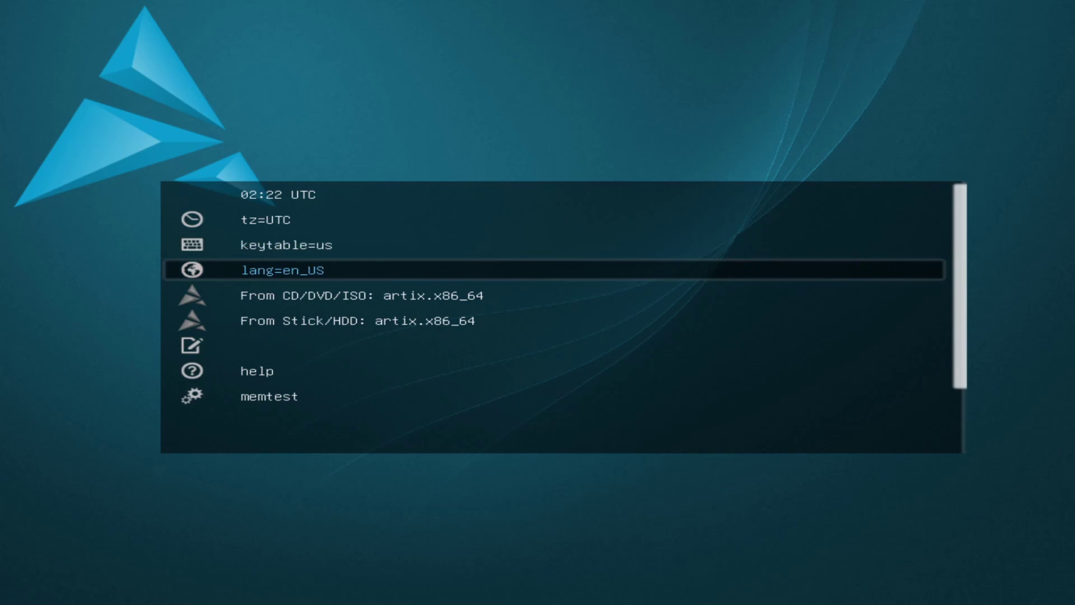
key(Up)
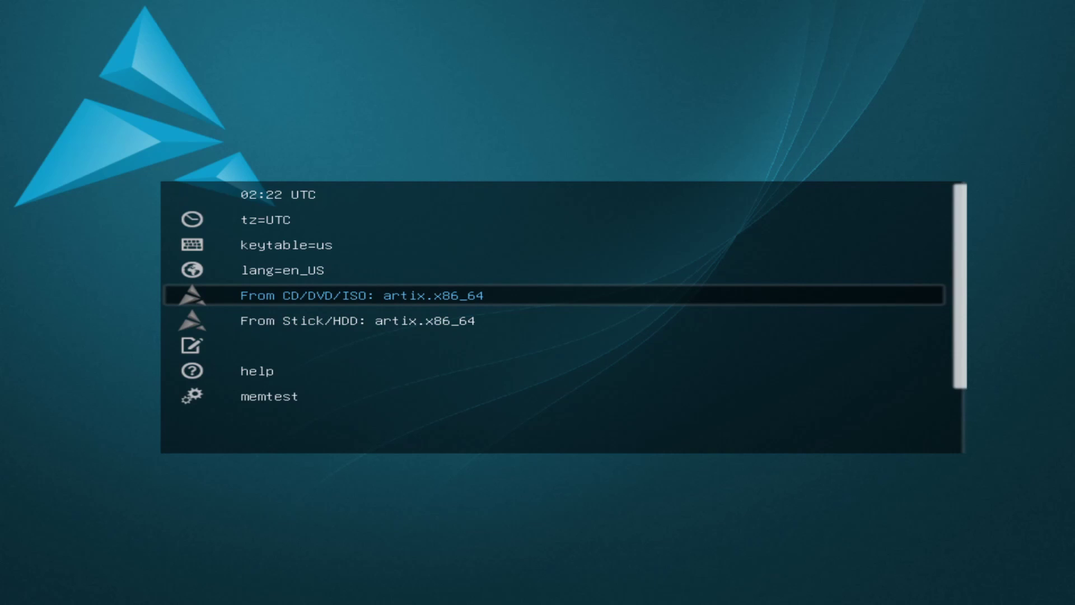
key(Down)
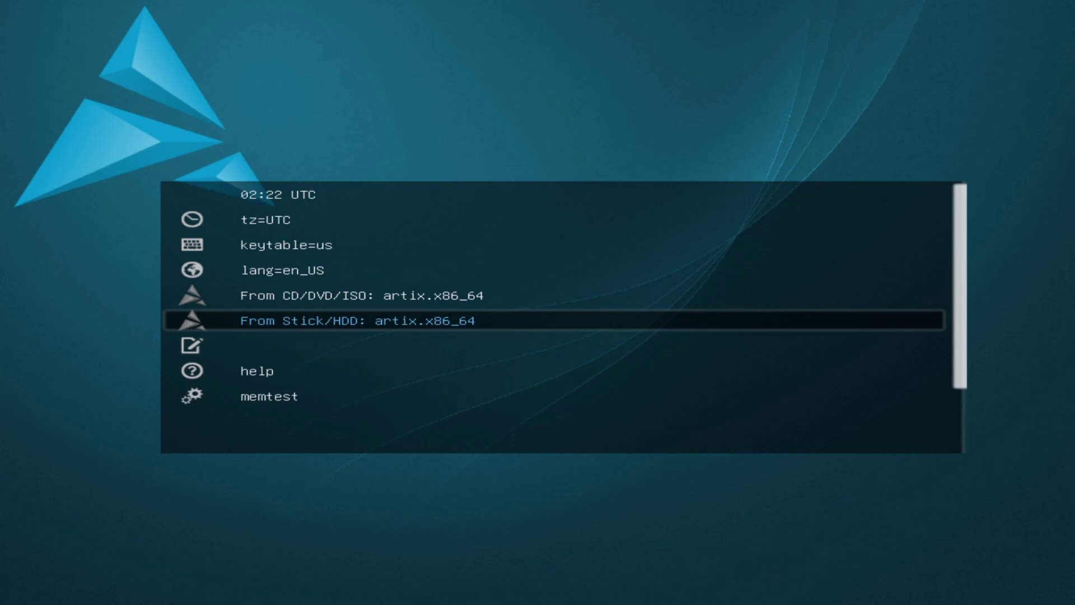
key(Down)
key(Down)
key(Down)
key(Down)
key(Down)
key(Down)
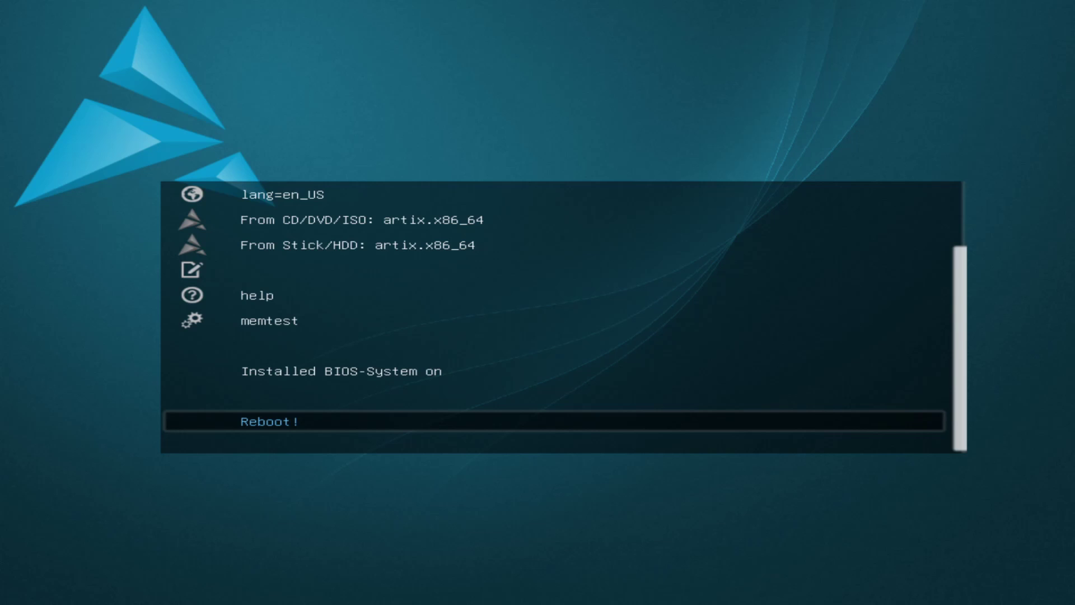
key(Up)
key(Up)
key(Up)
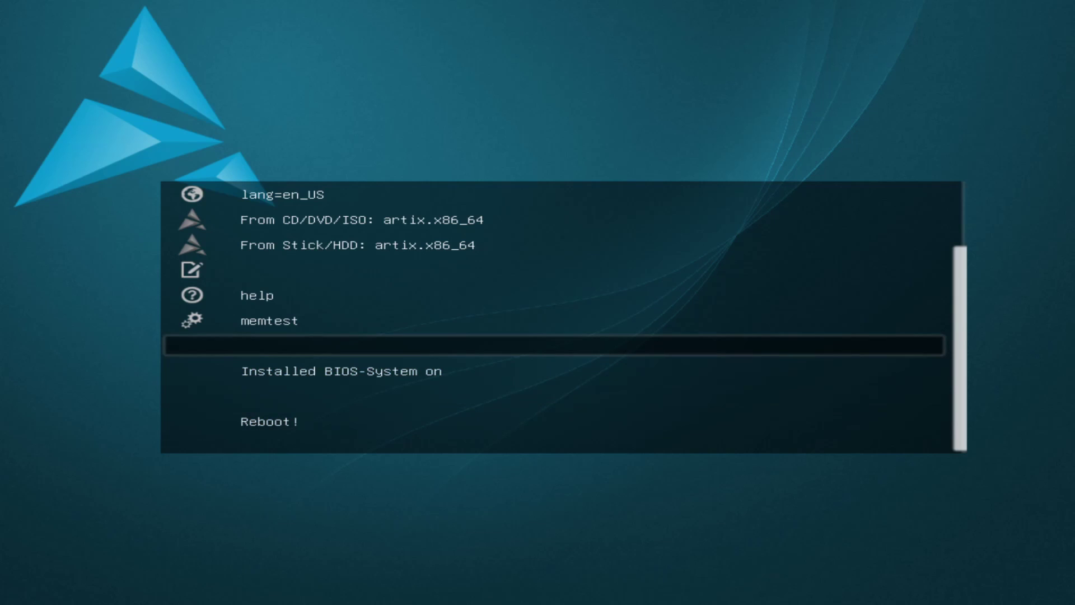
key(Up)
key(Up)
key(Up)
key(Down)
key(Up)
key(Up)
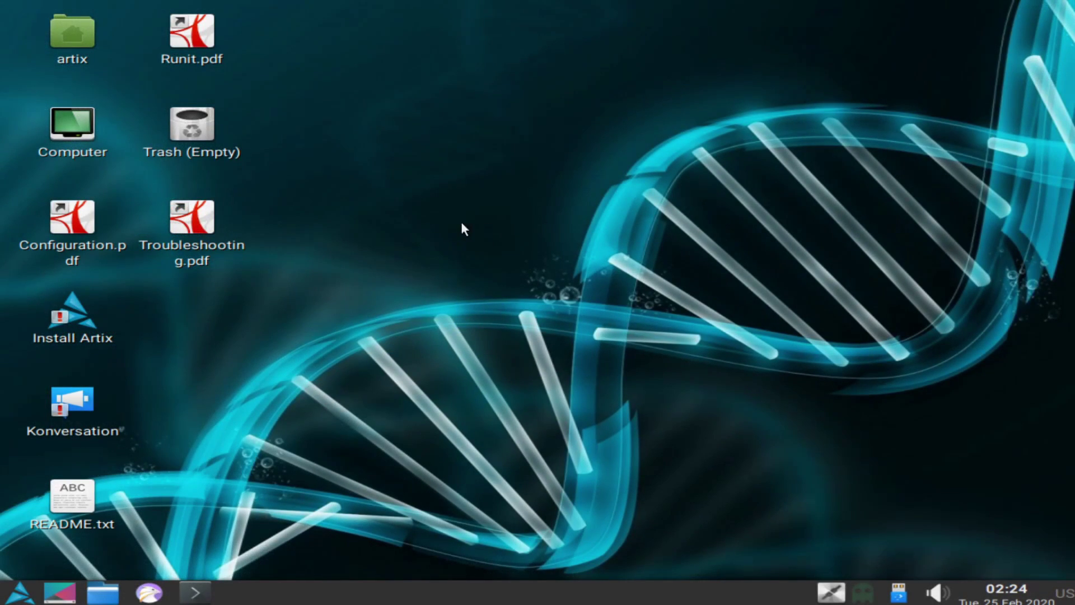
Step: Launch Install Artix maximized, keep American English as the language, and continue
click(76, 314)
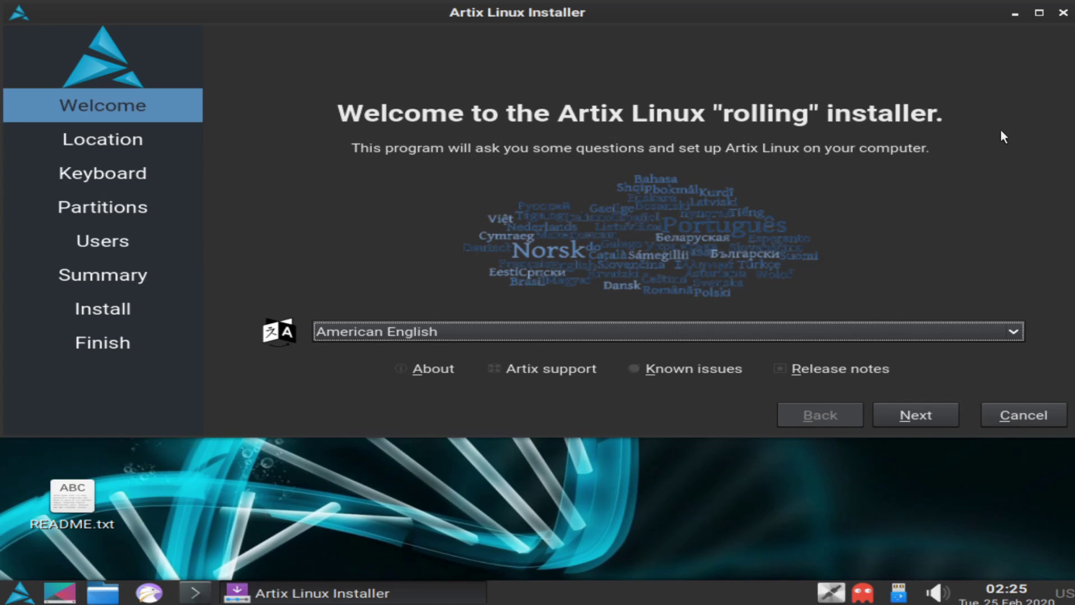
click(1038, 15)
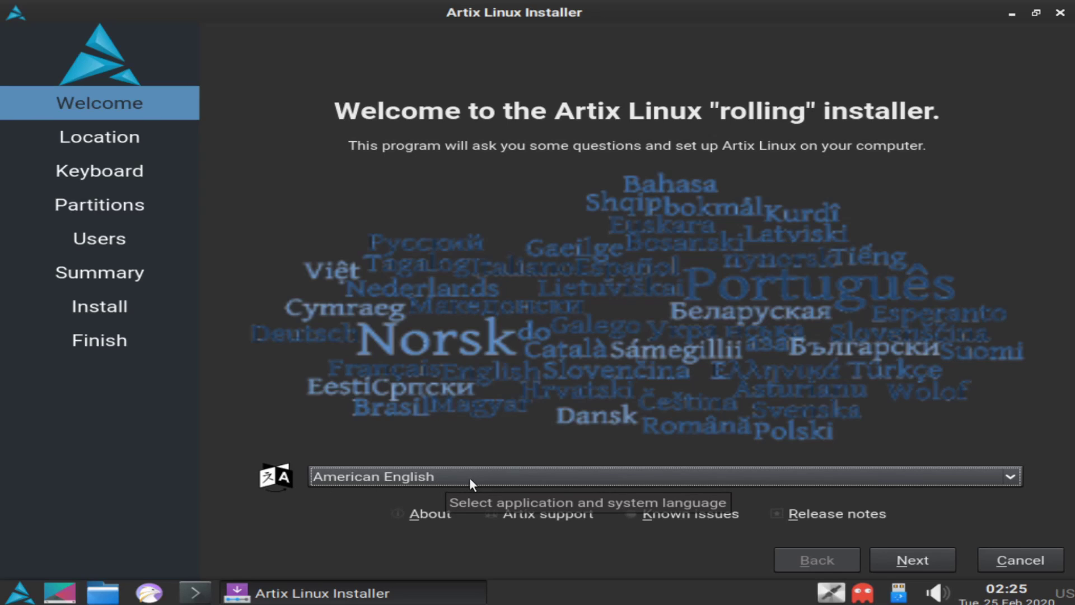
click(978, 476)
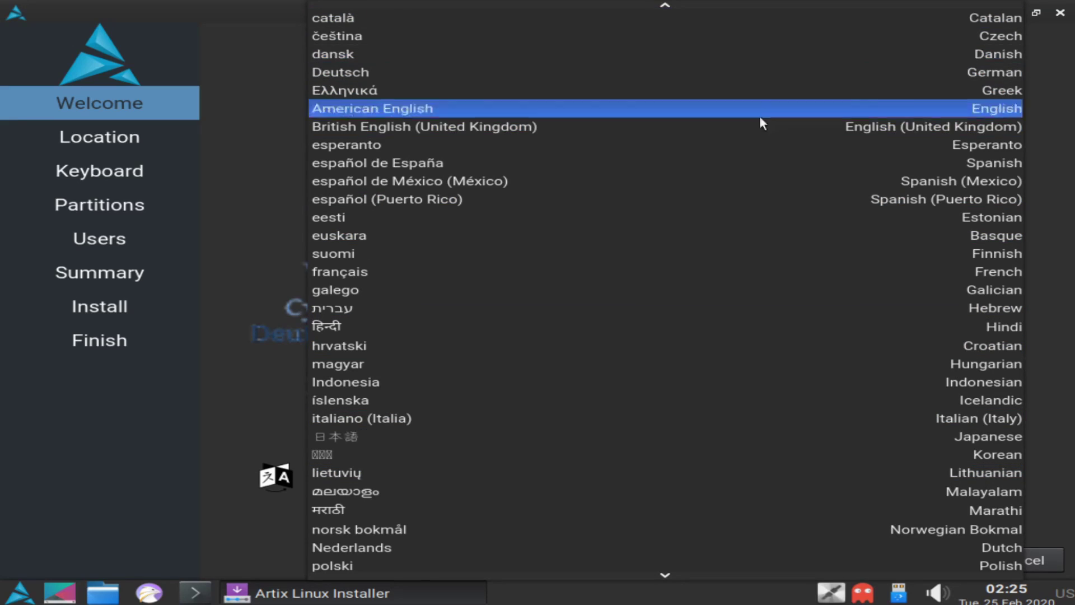
click(740, 109)
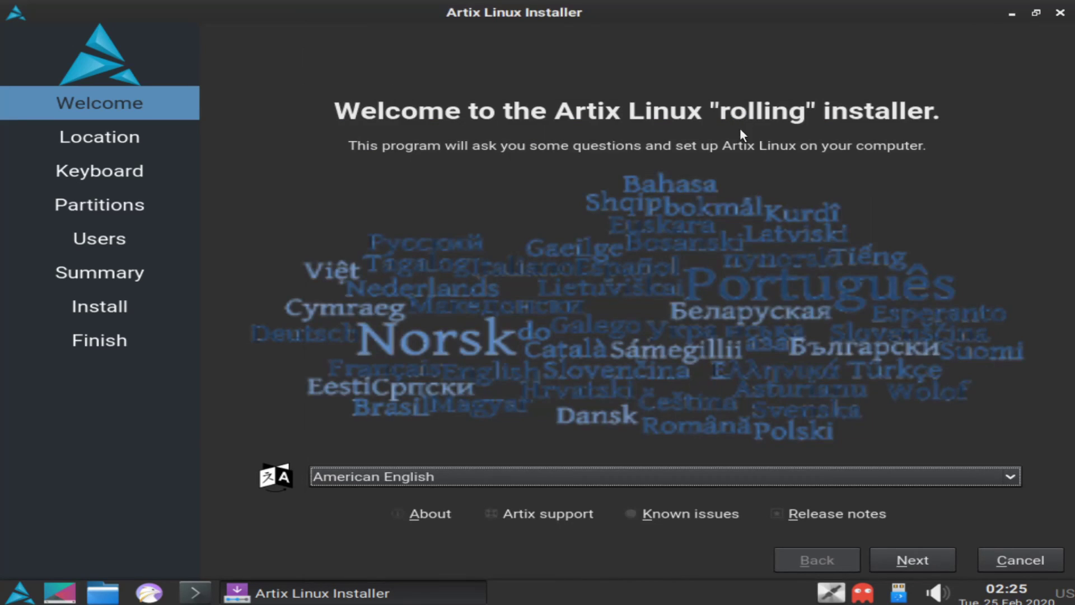
click(929, 555)
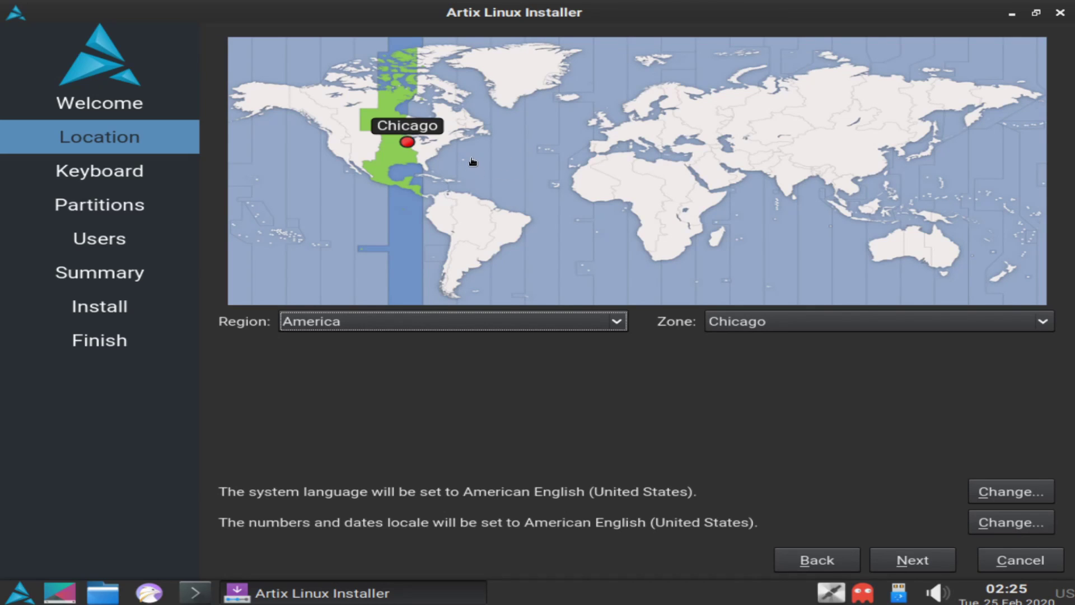
Step: Pick America/Boise on the map, keep en_US.UTF-8 for language and number locales, and continue
click(343, 147)
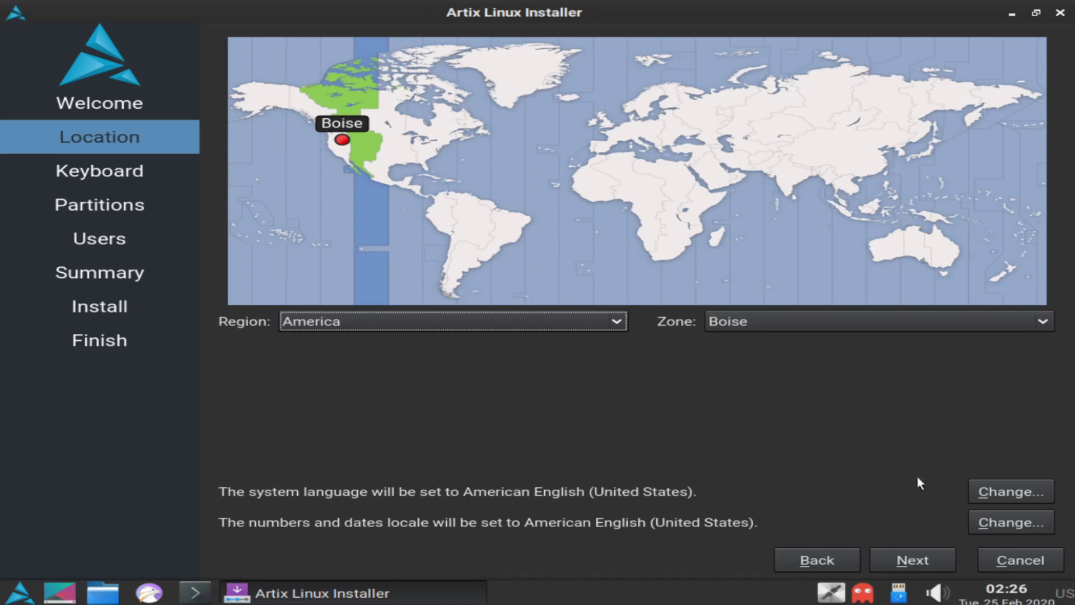
click(1010, 485)
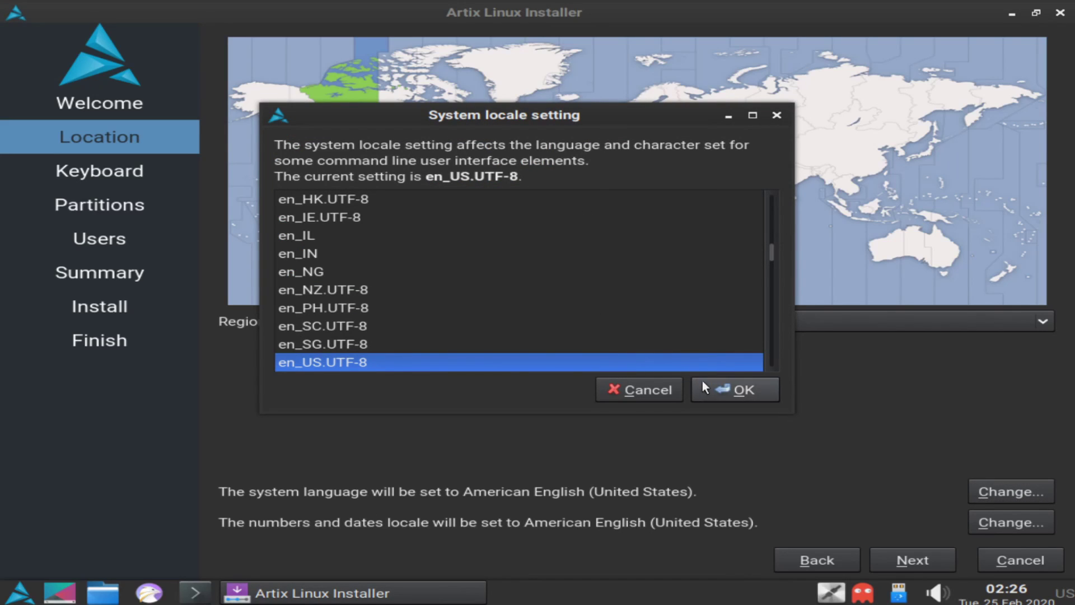
click(725, 390)
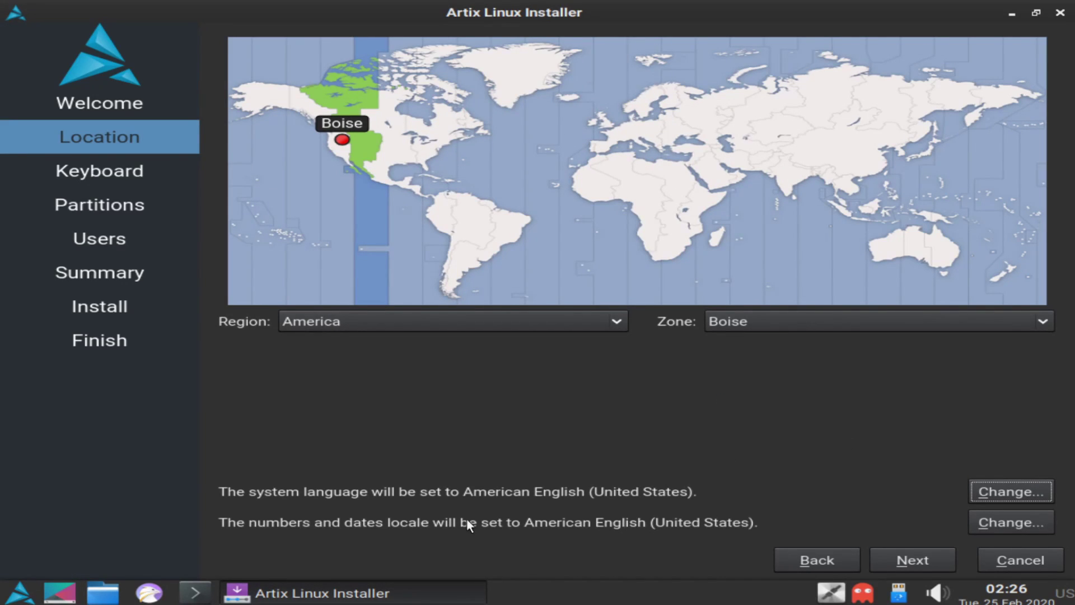
click(1003, 520)
click(775, 383)
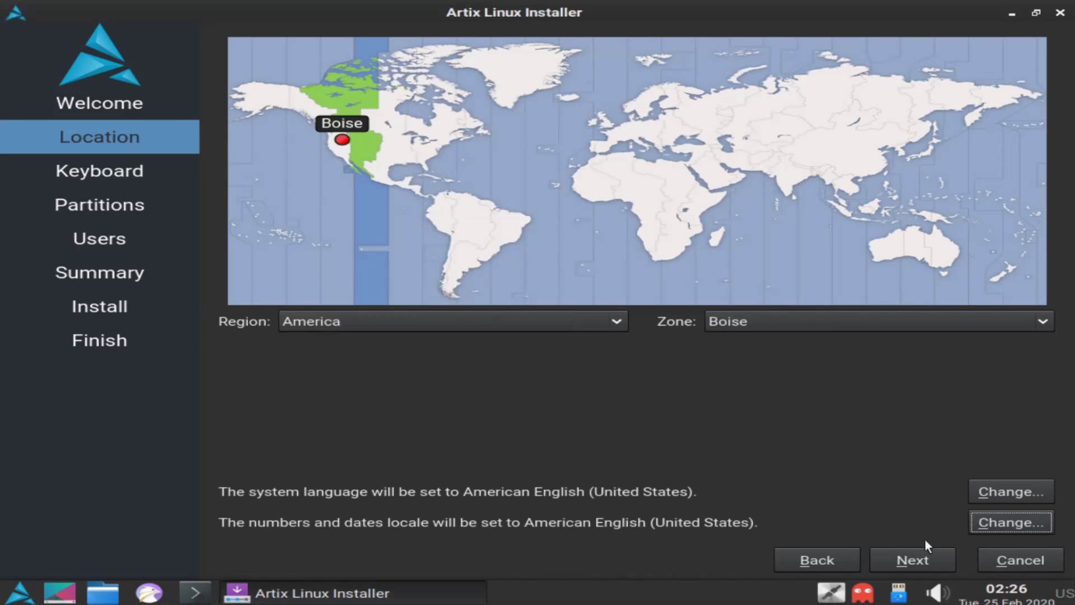
click(908, 560)
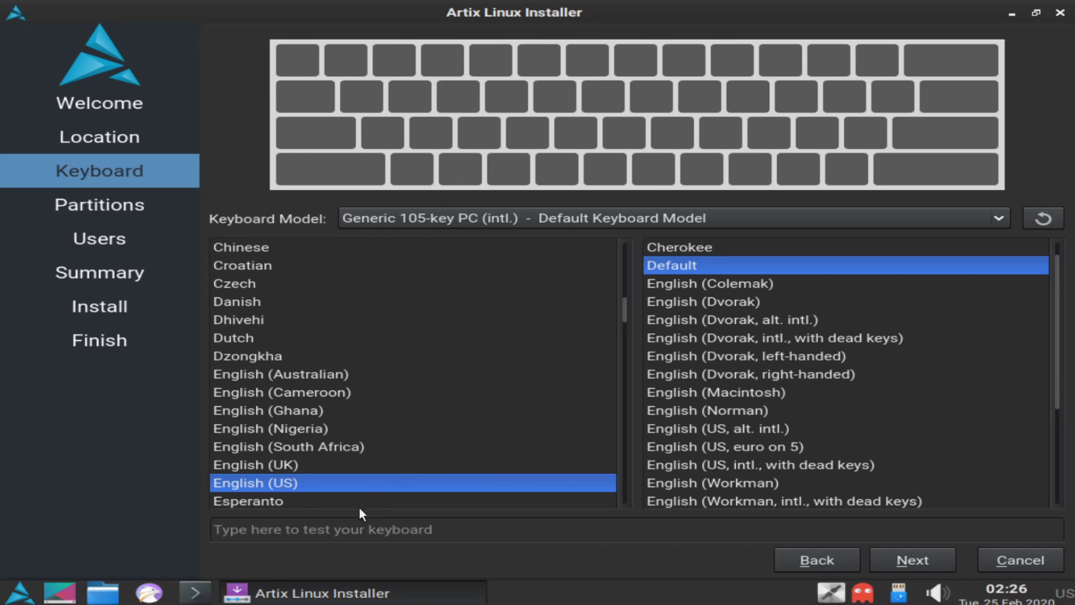
Step: Type 'qwerty' to test the English (US) layout, clear the test text, and continue
click(361, 526)
text(qwertu)
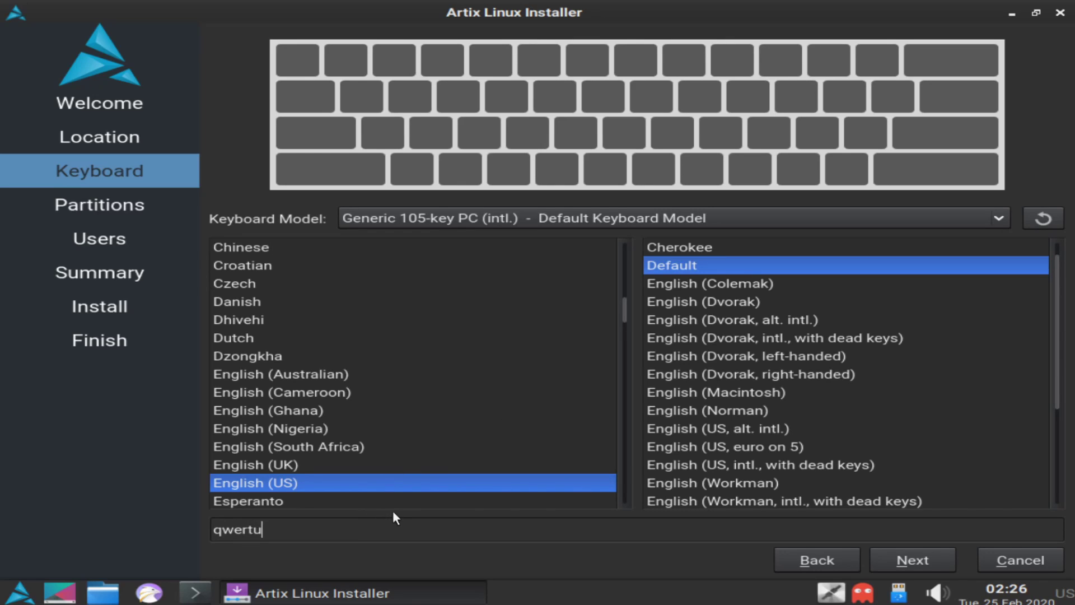
key(BackSpace)
text(y)
drag(261, 530, 175, 524)
key(BackSpace)
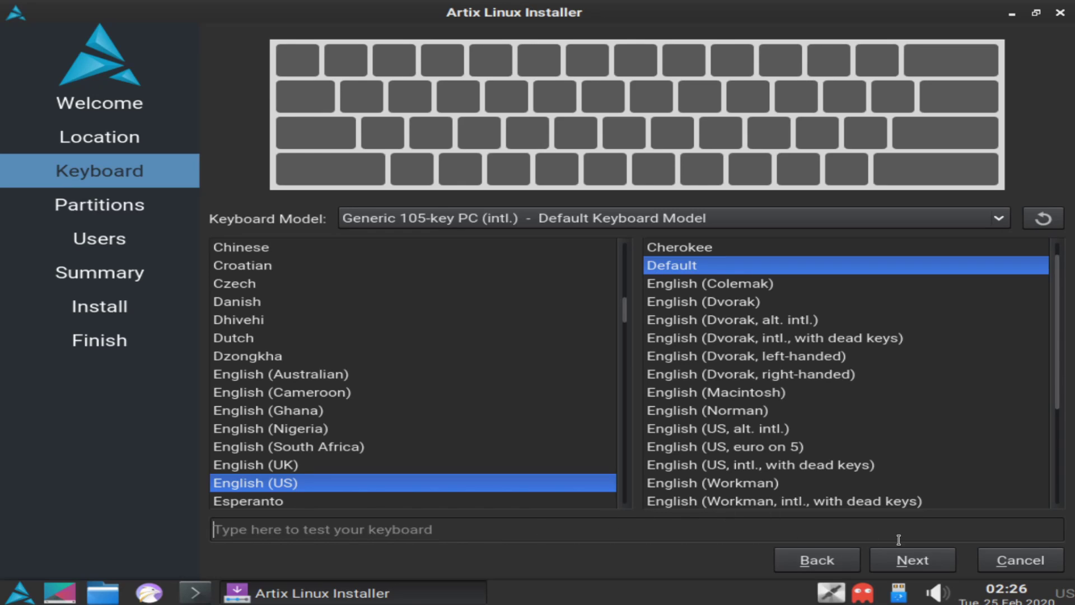
click(907, 559)
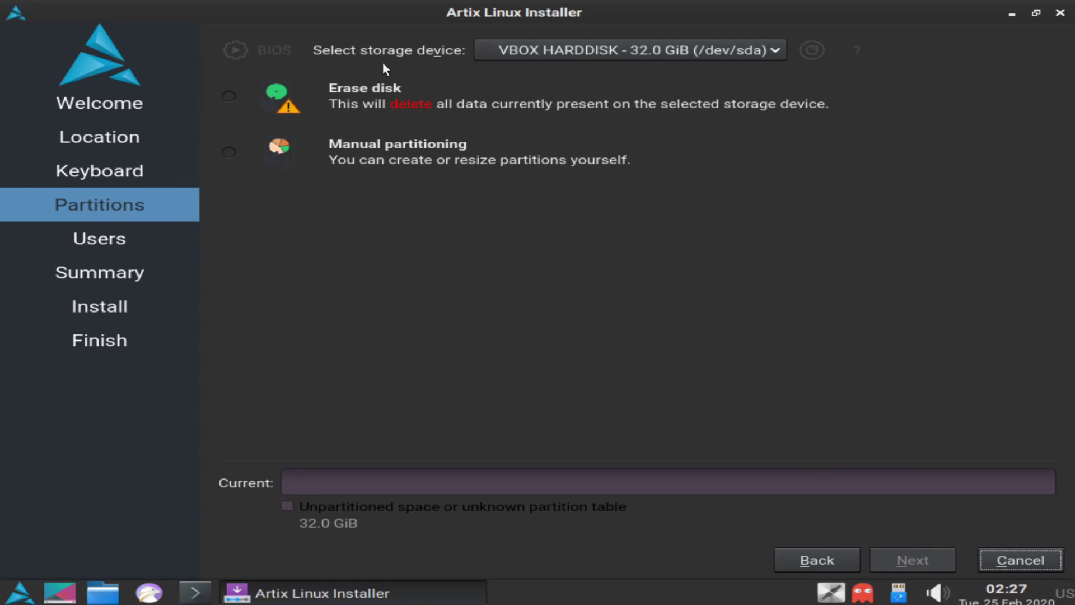
Step: Keep the 32.0 GiB VBOX HARDDISK (/dev/sda) selected as the installation target device
click(623, 50)
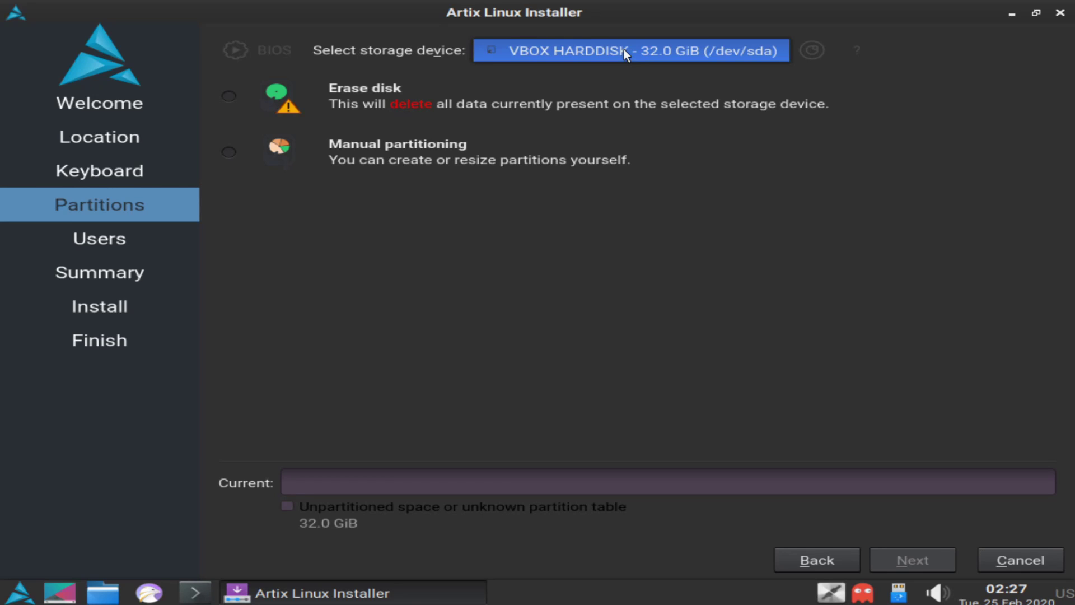
click(656, 53)
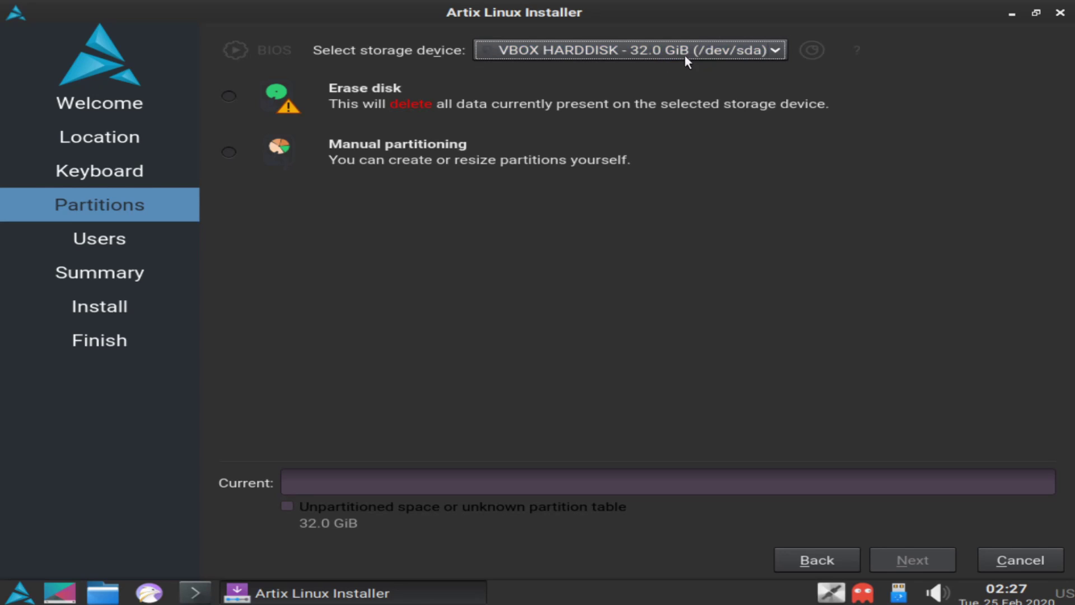
click(660, 53)
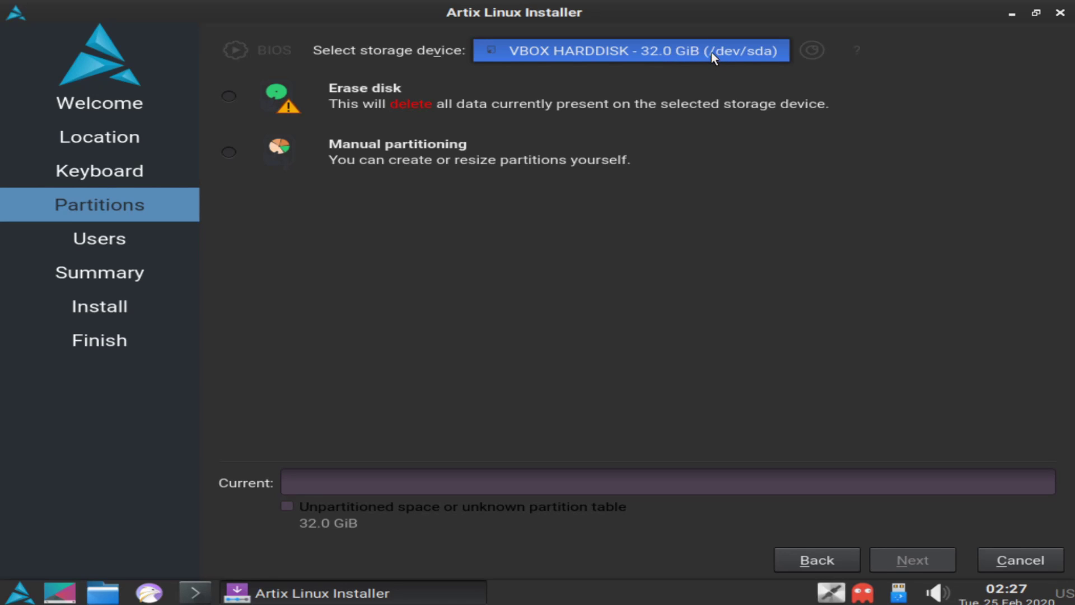
click(668, 76)
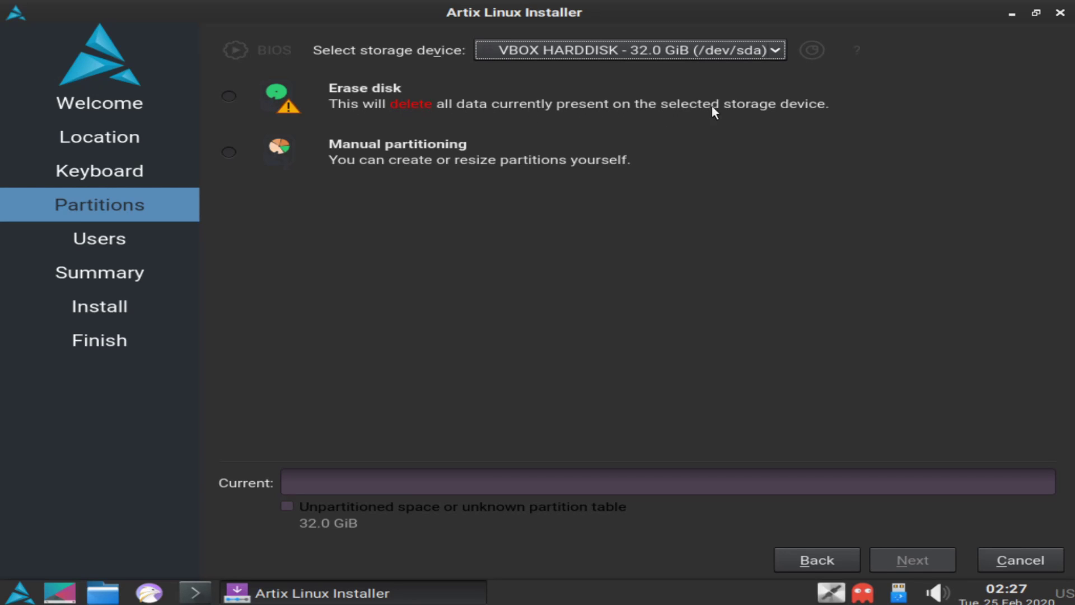
click(630, 52)
click(686, 75)
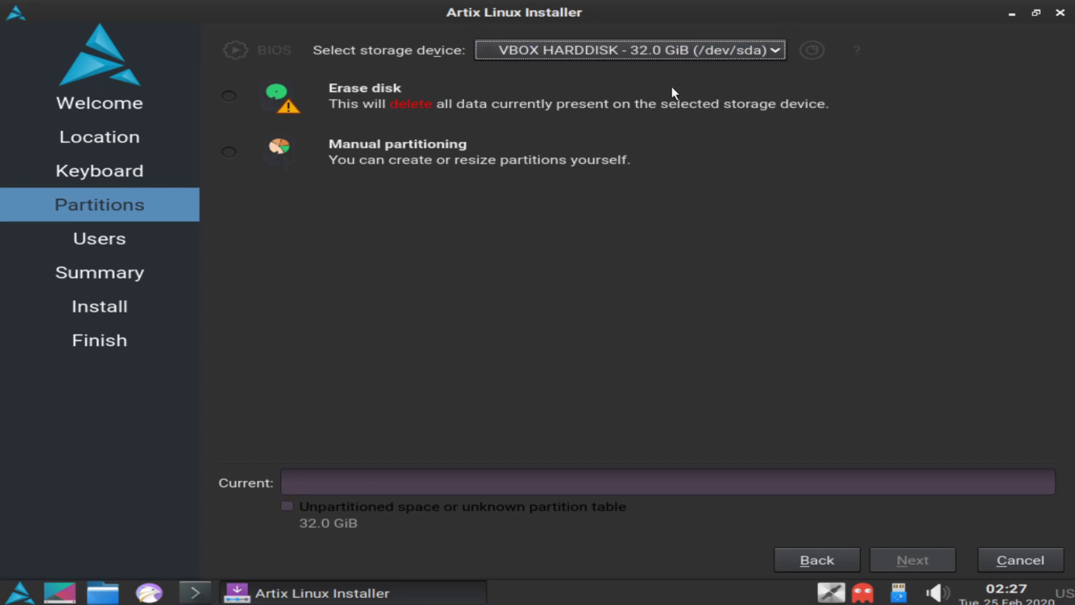
click(630, 53)
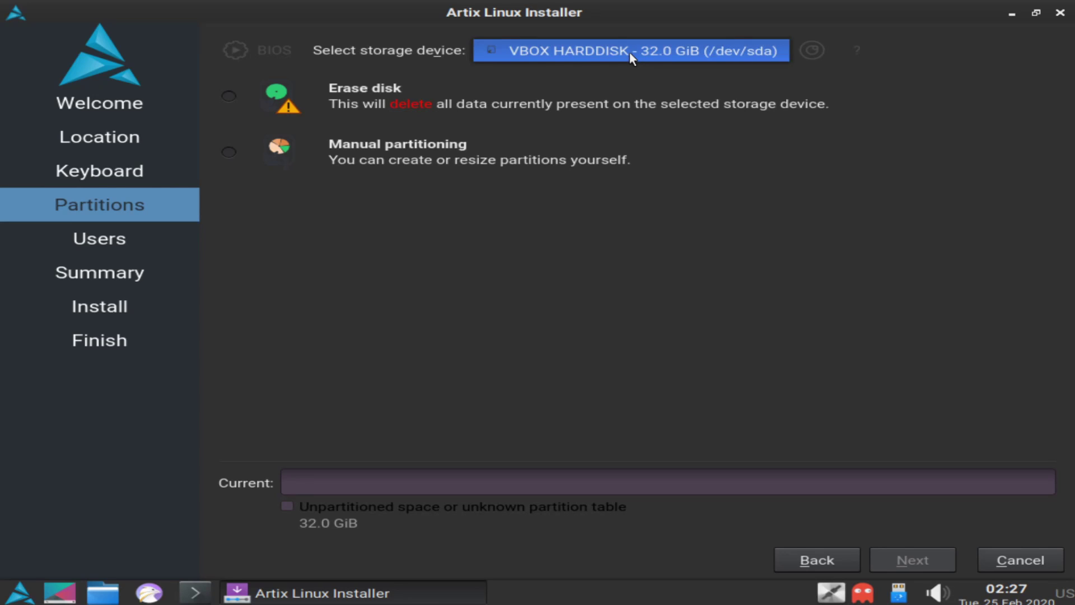
click(589, 53)
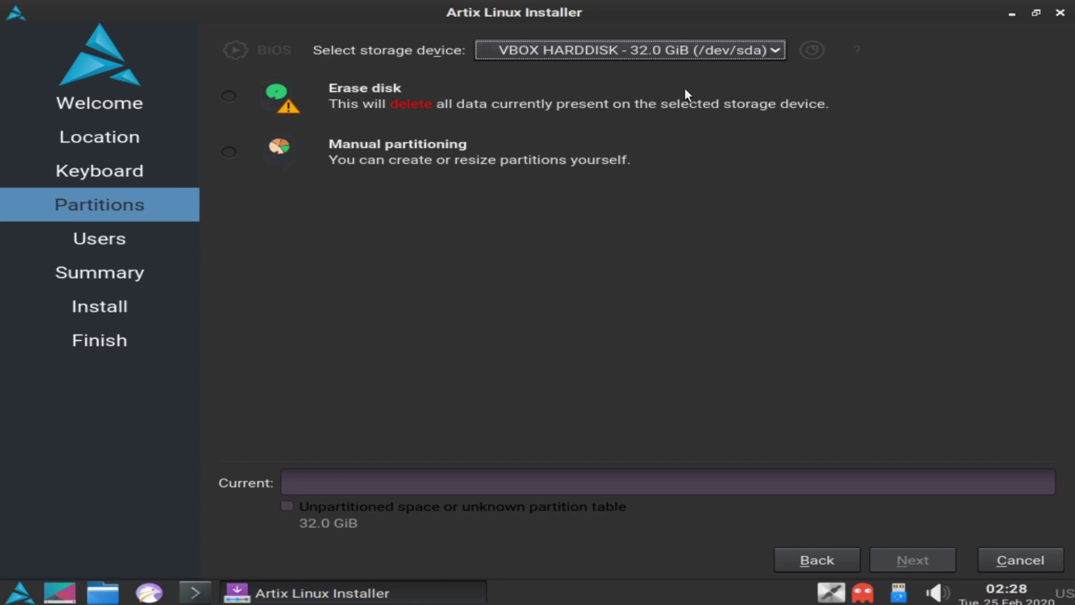
Step: Choose Erase disk with Swap (no Hibernate), giving 28.8 GiB ext4 and 3.2 GiB swap
click(348, 90)
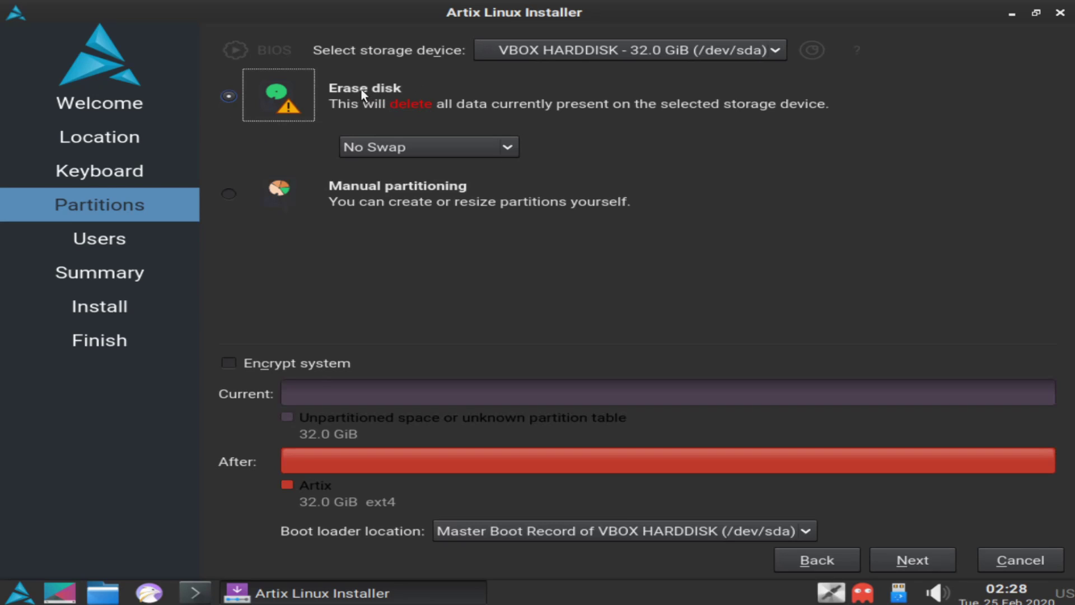
click(476, 145)
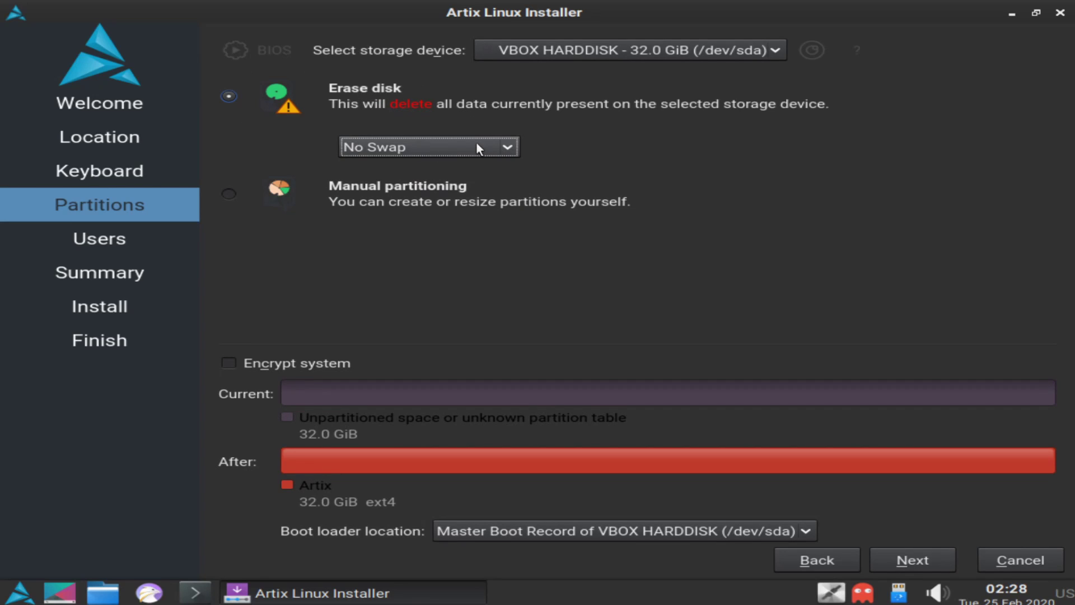
click(477, 147)
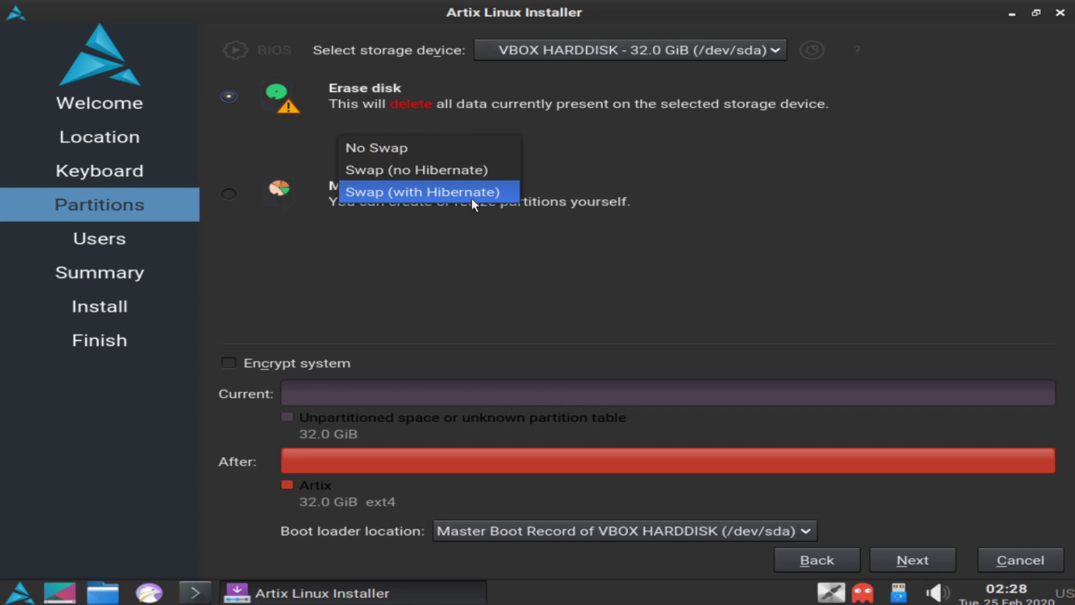
click(381, 167)
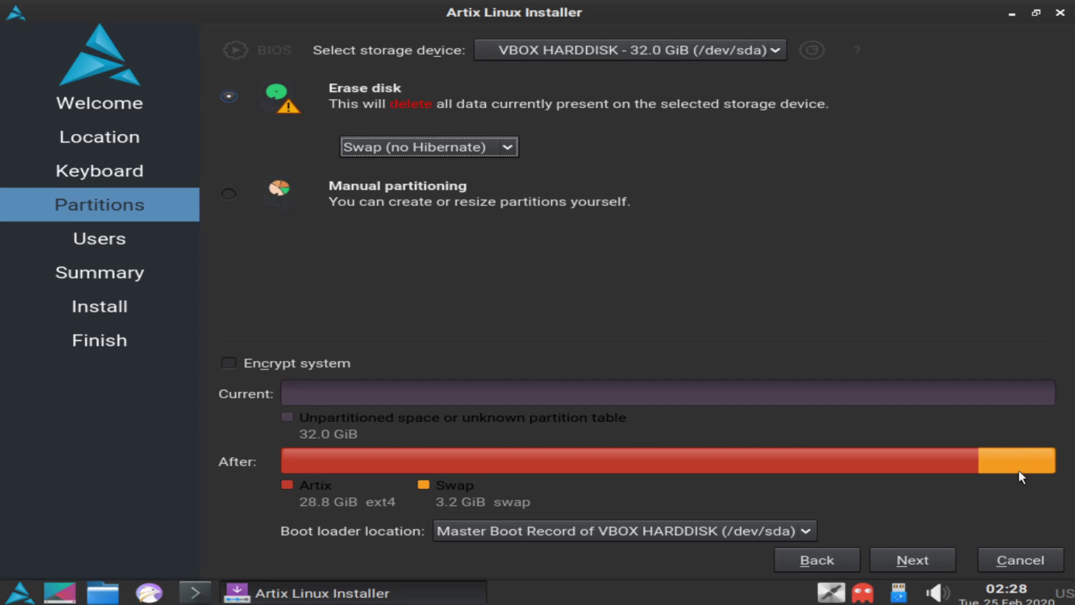
Step: Keep the boot loader location on the Master Boot Record of VBOX HARDDISK
mouse_move(1016, 468)
click(726, 537)
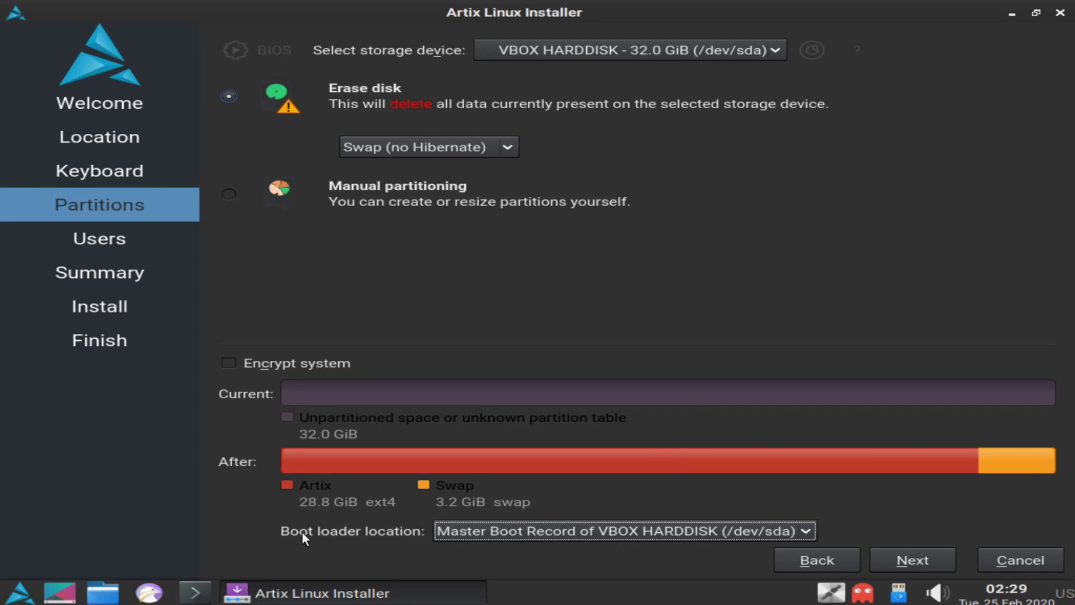
click(652, 536)
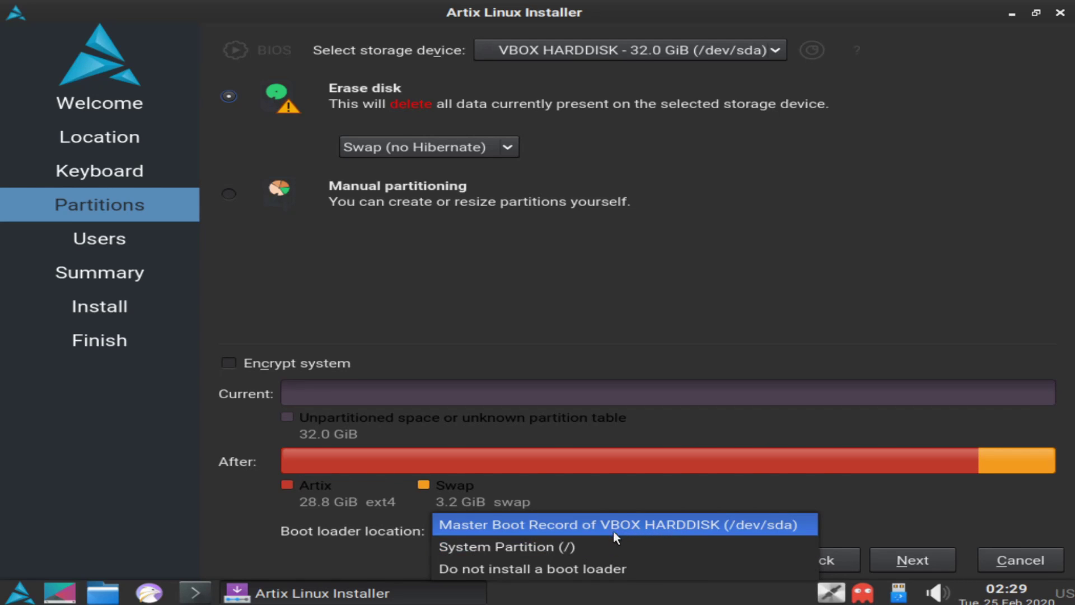
click(755, 526)
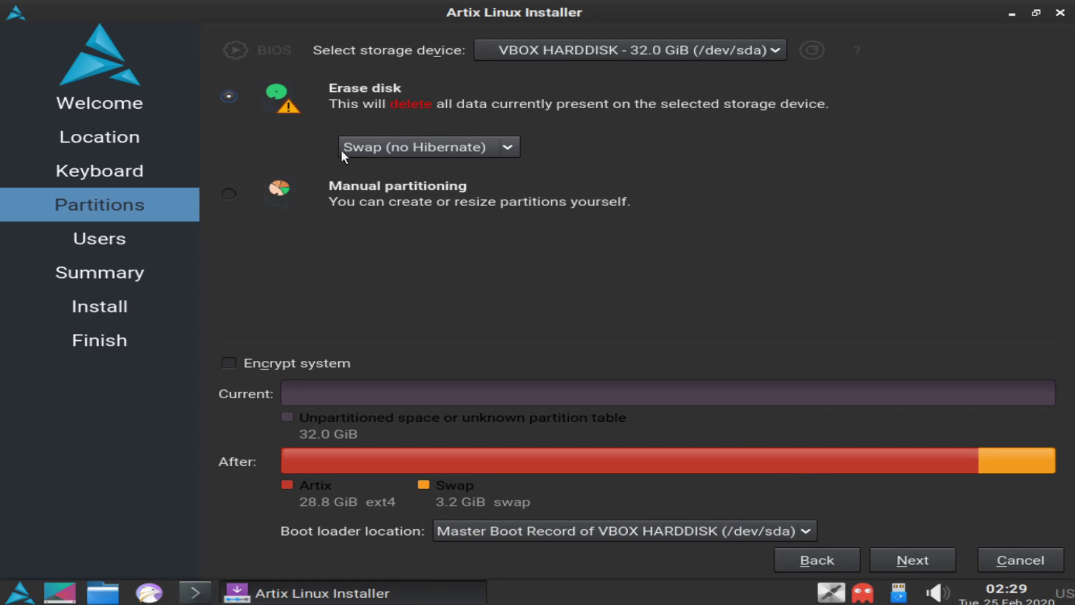
Step: Enter the user's name, login, computer name and password twice, then reach the Summary page
click(916, 555)
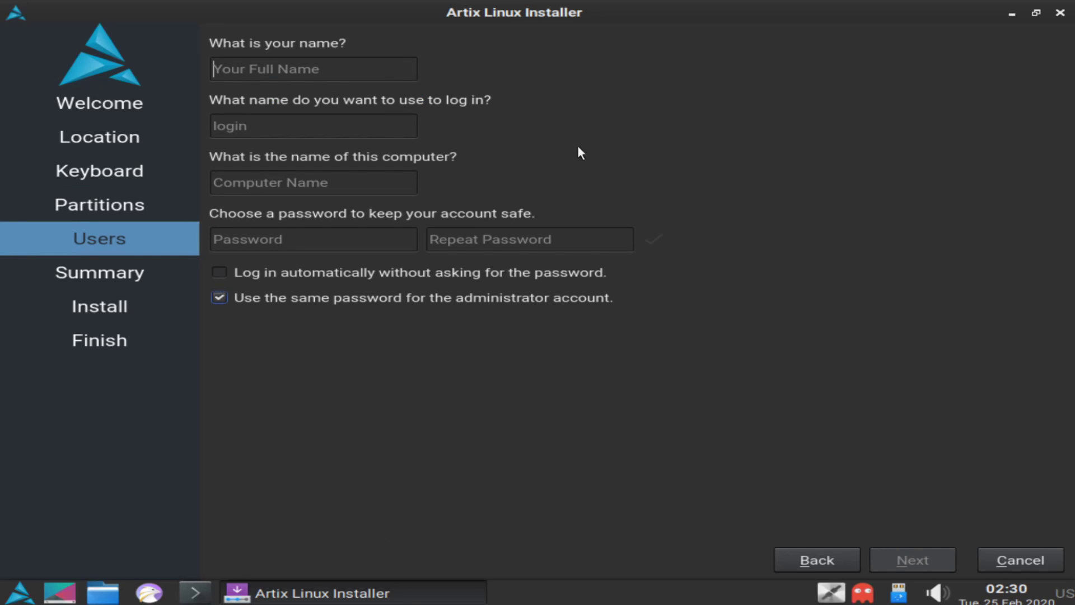
text(savvynik)
key(Tab)
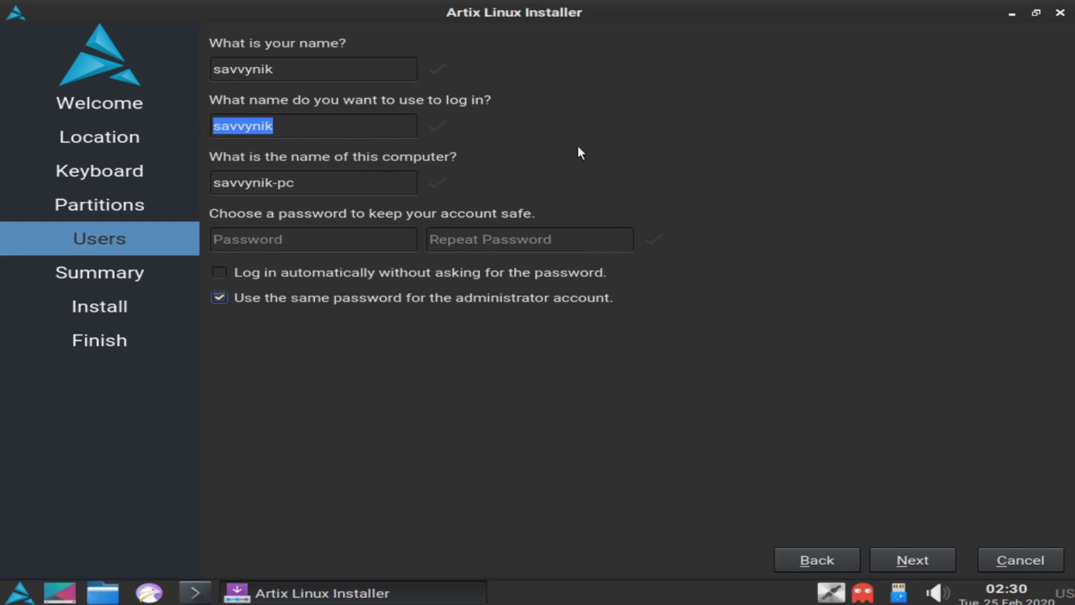
key(Tab)
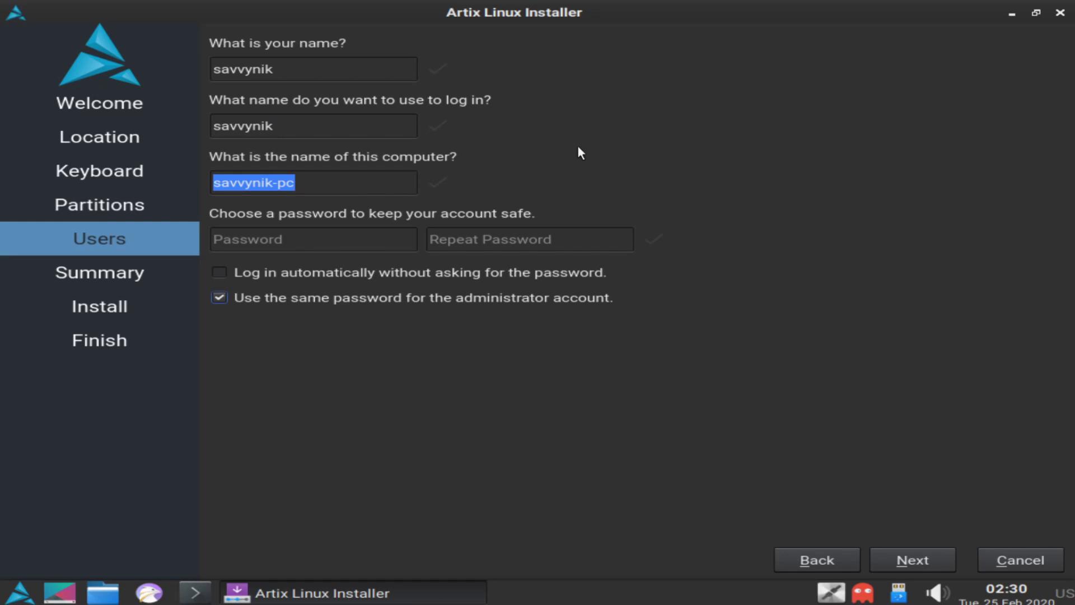
key(Tab)
text(*********)
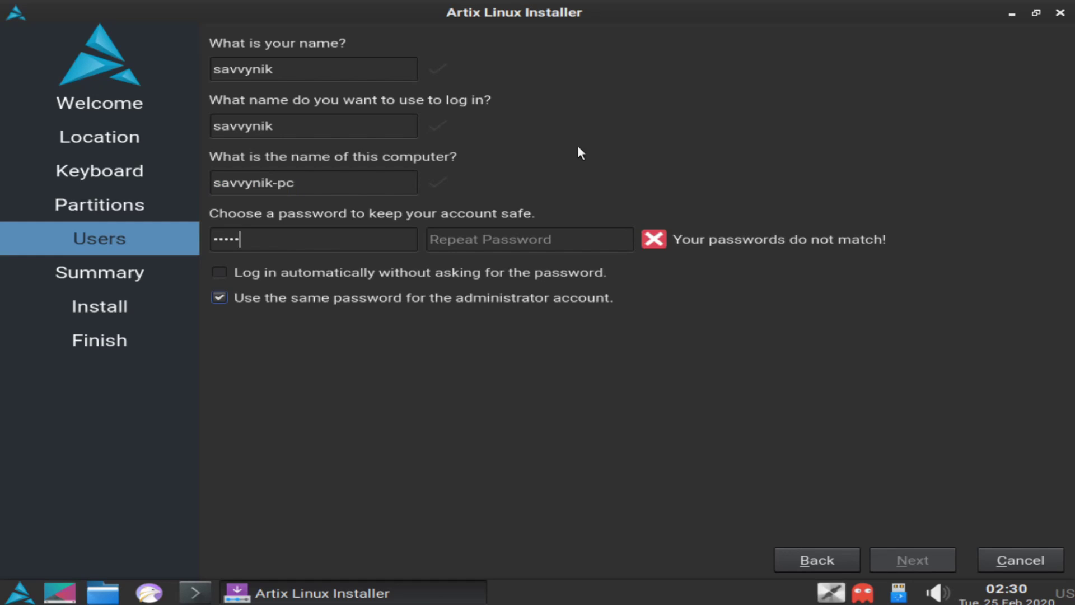
key(Tab)
text(*********)
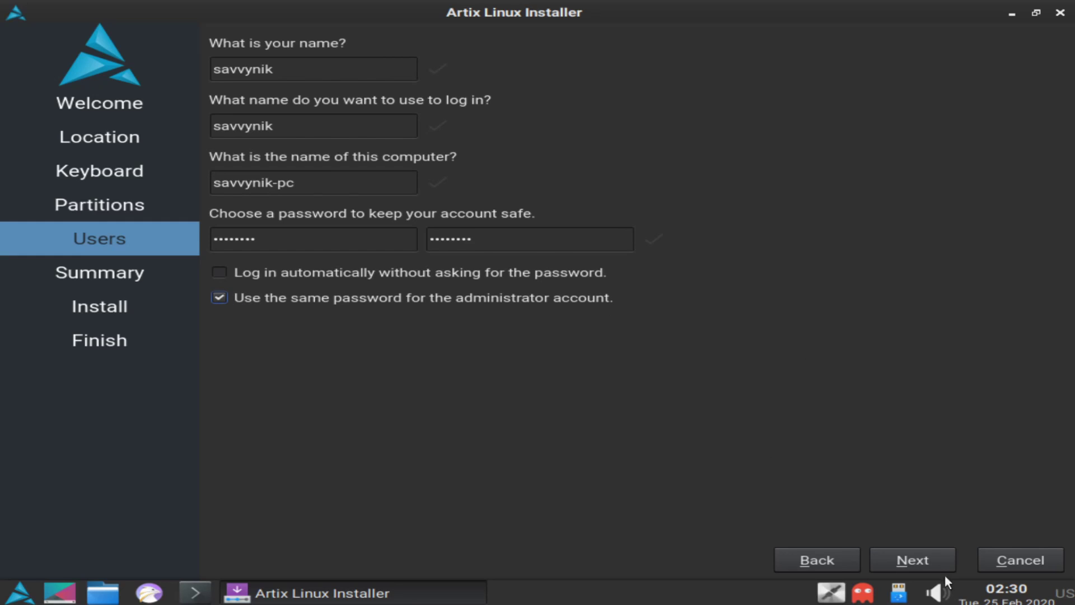
click(915, 560)
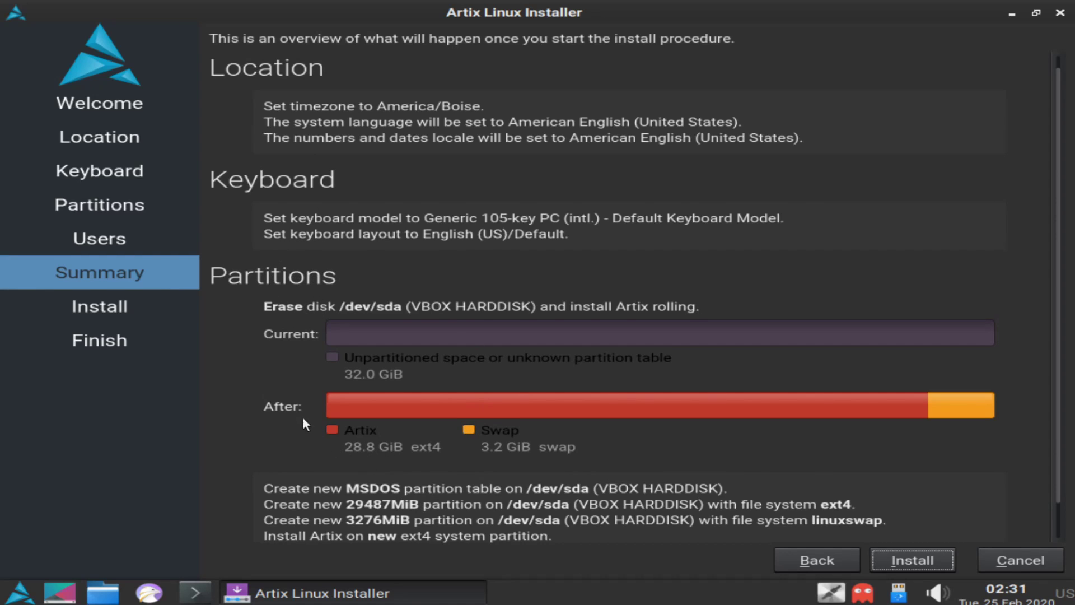
scroll(303, 418, down, 1)
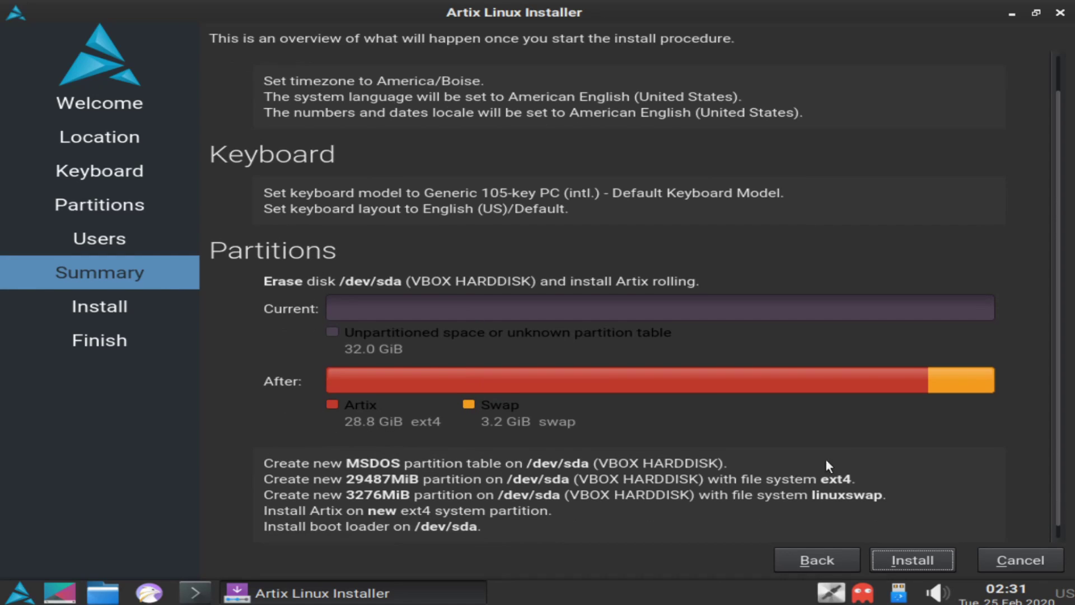
Step: Start the installation and let it run until the All done page appears
click(913, 559)
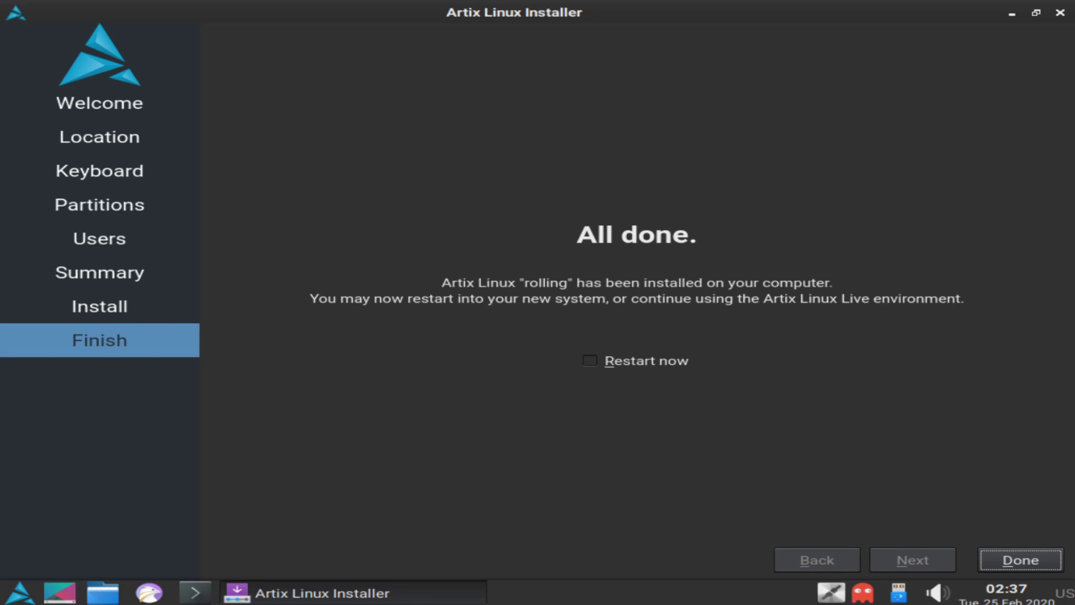
Step: Tick Restart now and click Done to reboot into the login screen
click(590, 360)
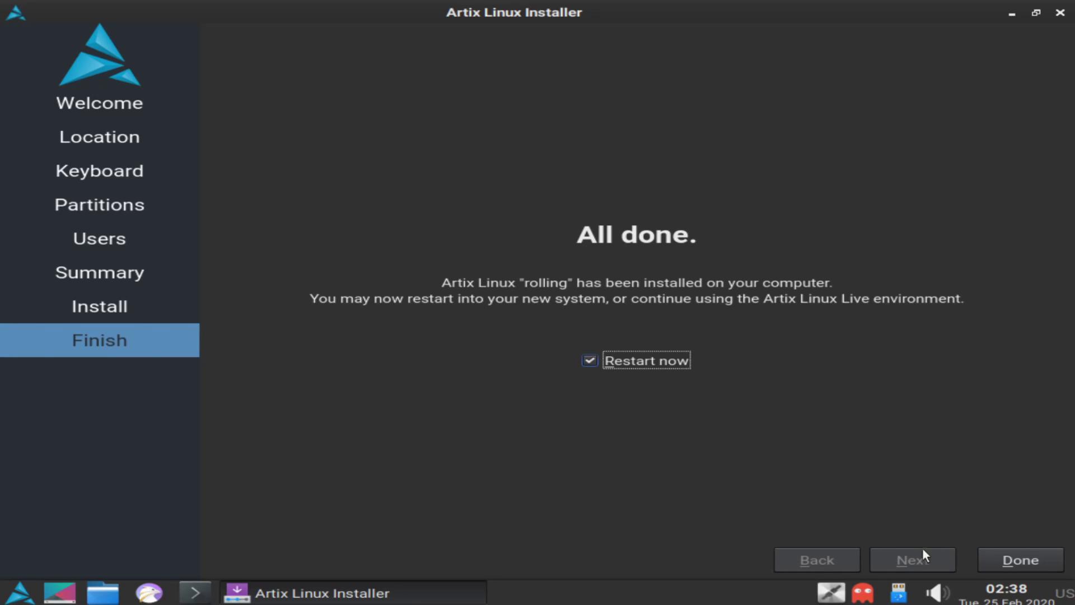
click(1009, 555)
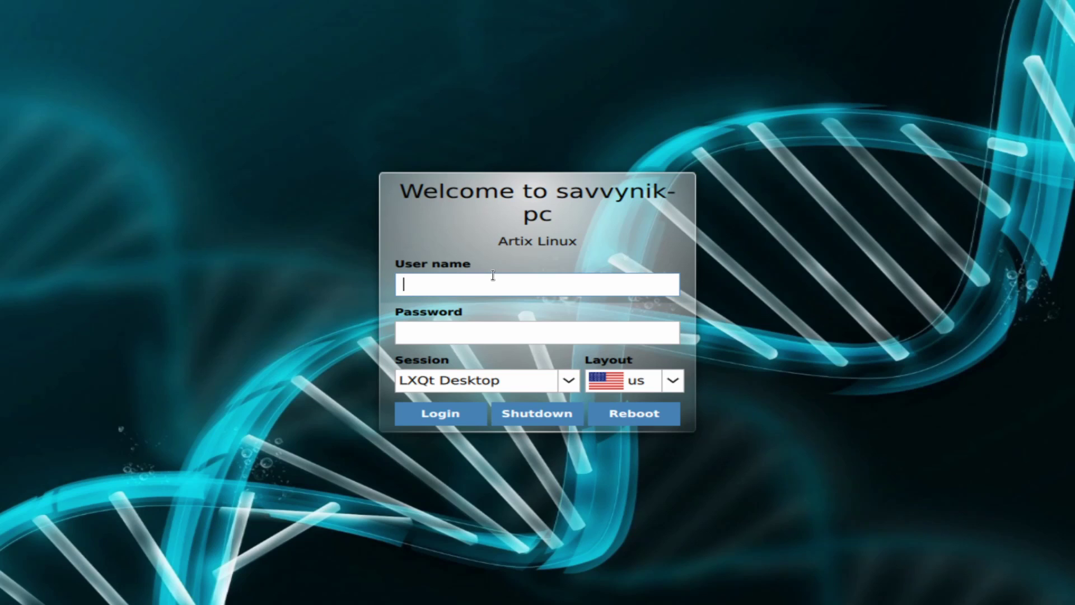
Step: Log in with the user's name and password, keeping the LXQt Desktop session
text(savvynik)
click(589, 331)
text(******)
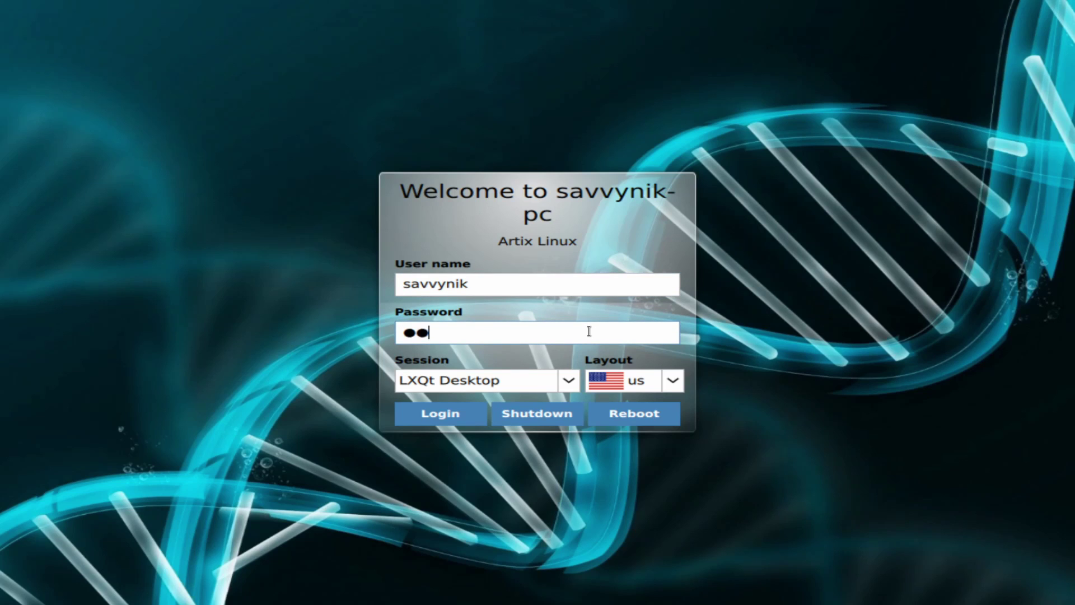
text(**)
key(Tab)
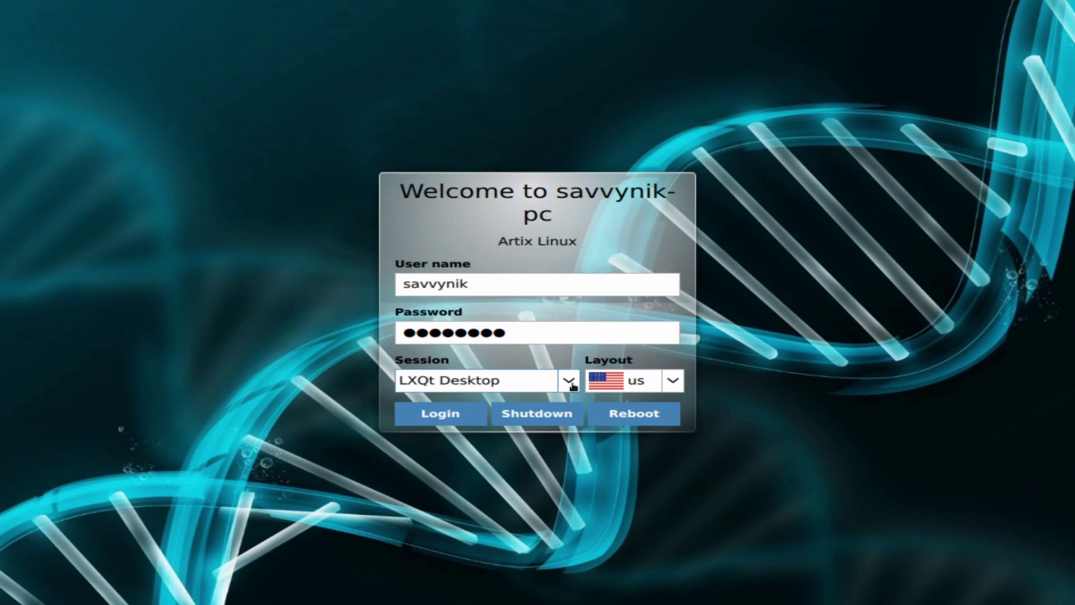
click(569, 383)
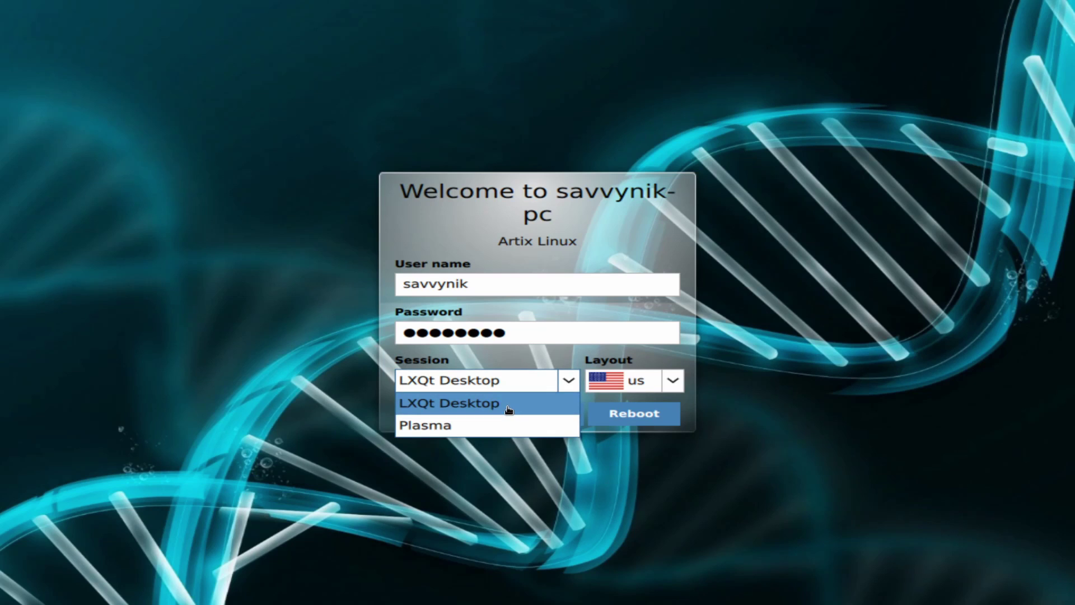
click(508, 410)
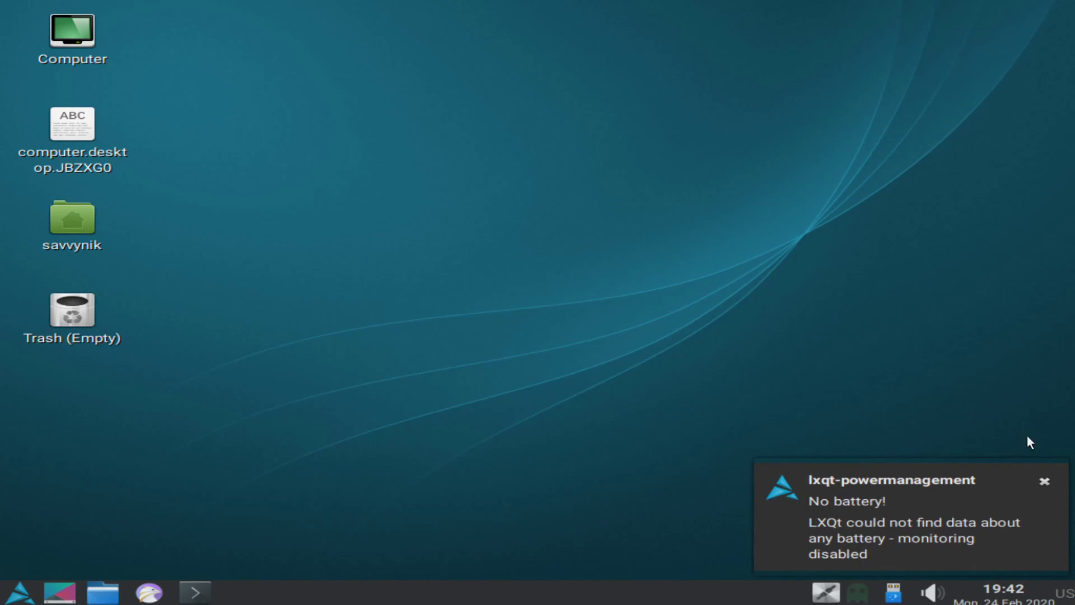
Step: Close the lxqt-powermanagement 'No battery!' notification
click(1044, 481)
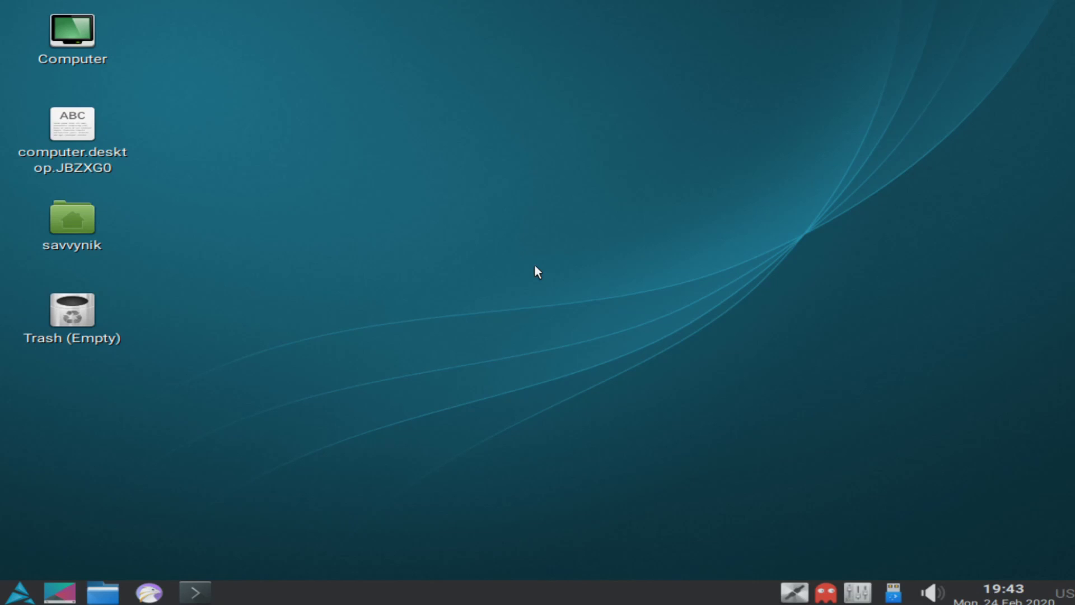
double_click(71, 37)
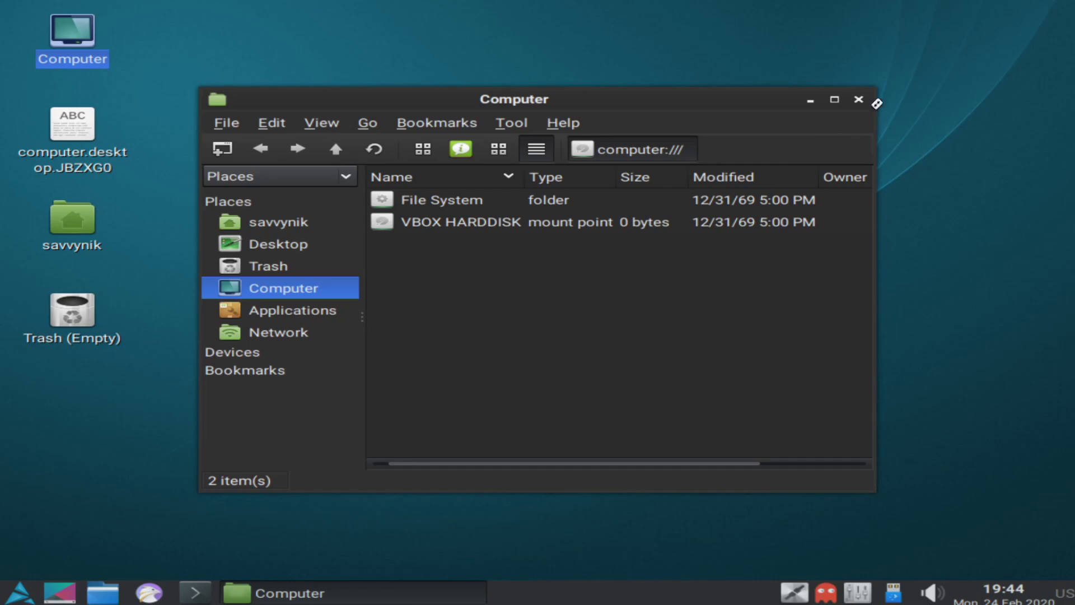
click(860, 99)
click(72, 223)
double_click(73, 221)
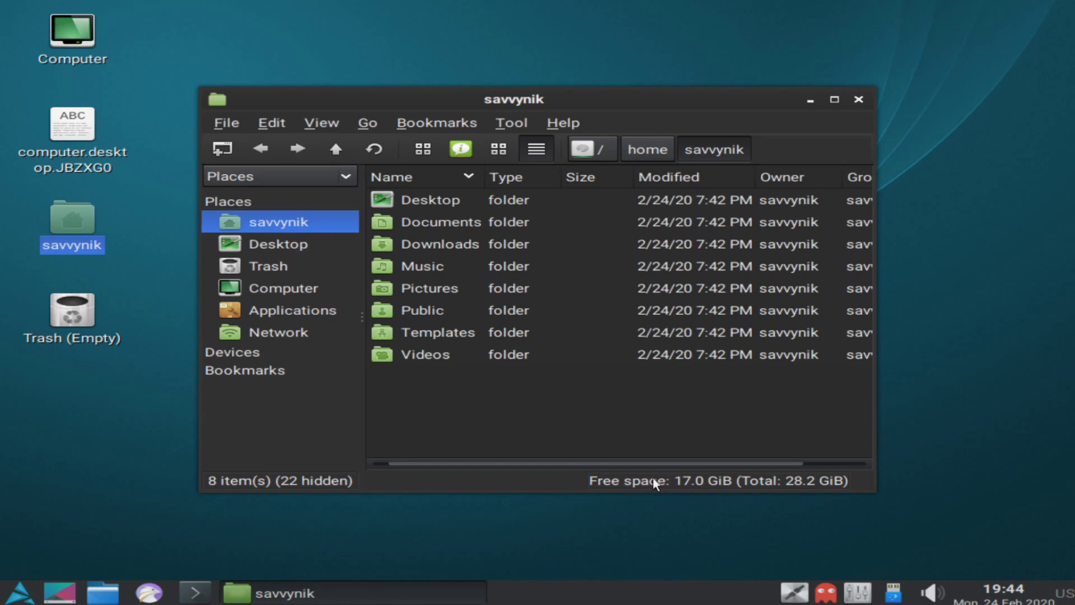
click(600, 149)
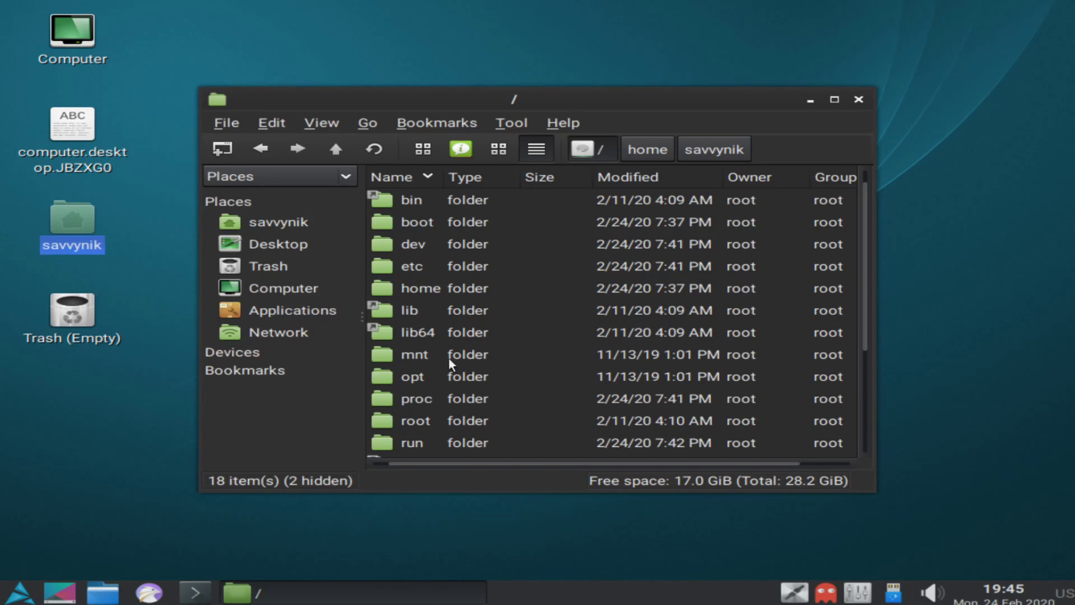
click(291, 289)
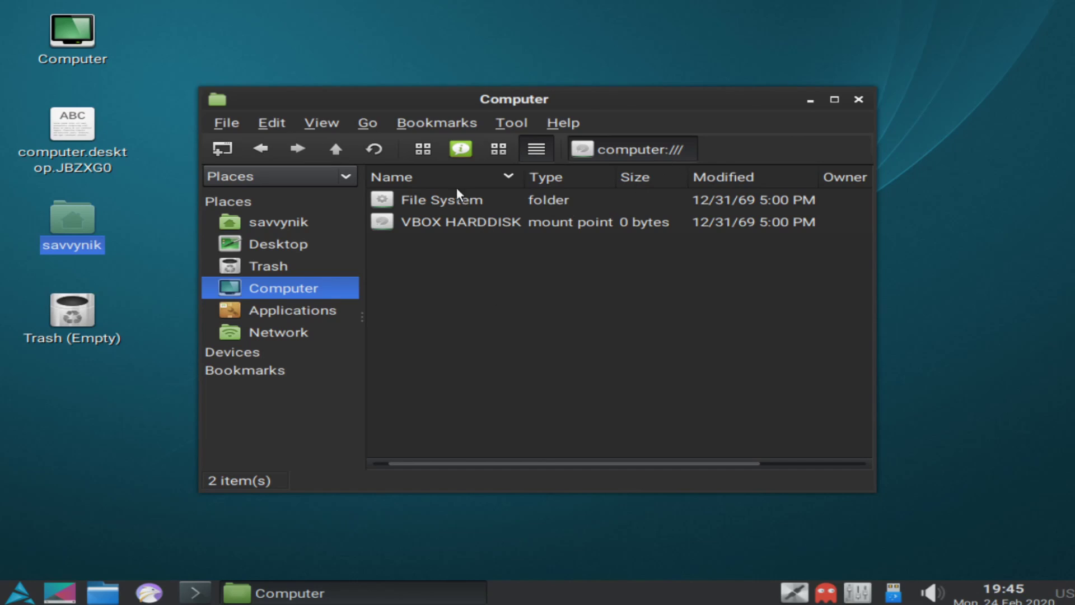
double_click(417, 200)
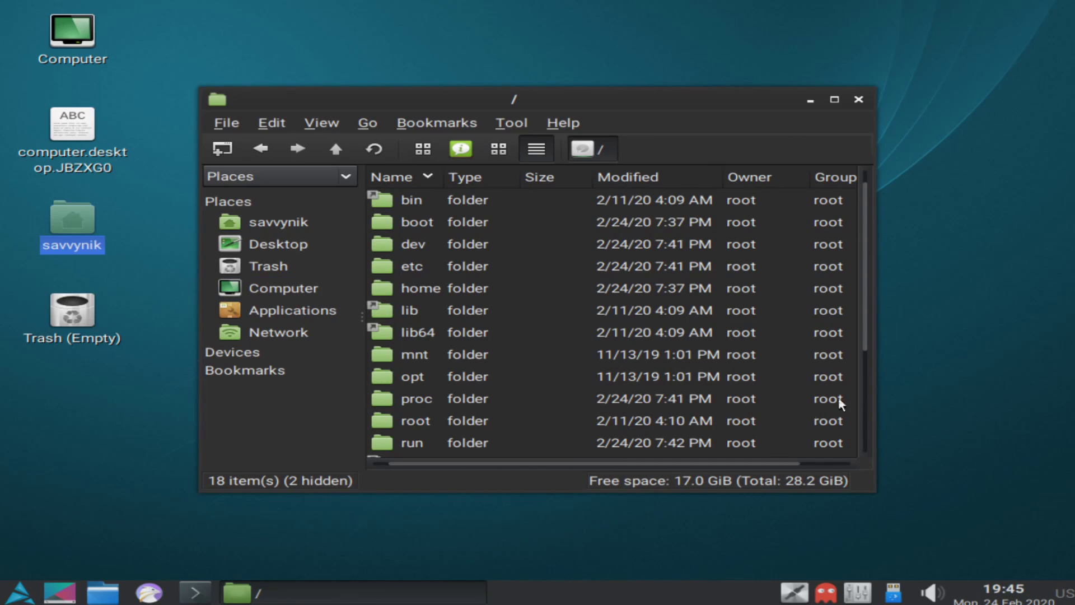
drag(864, 317, 852, 139)
click(859, 100)
click(386, 222)
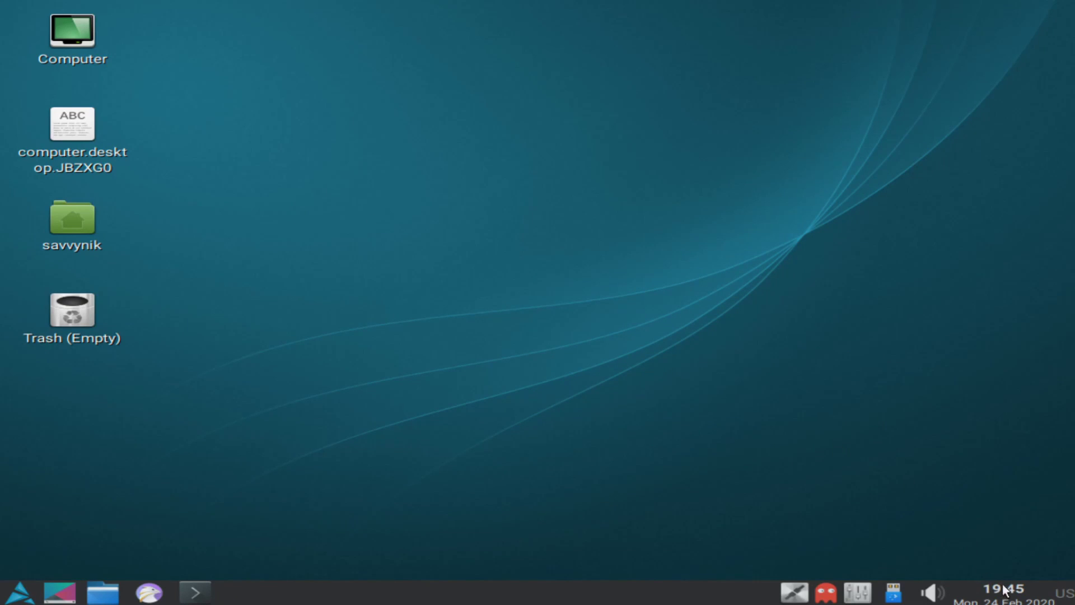
click(932, 585)
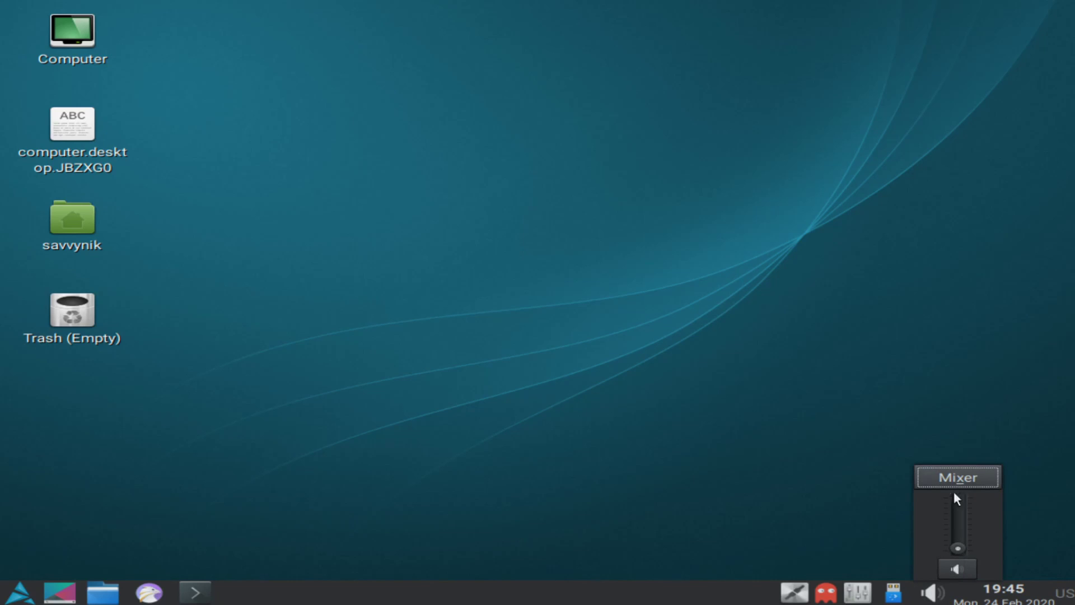
click(890, 555)
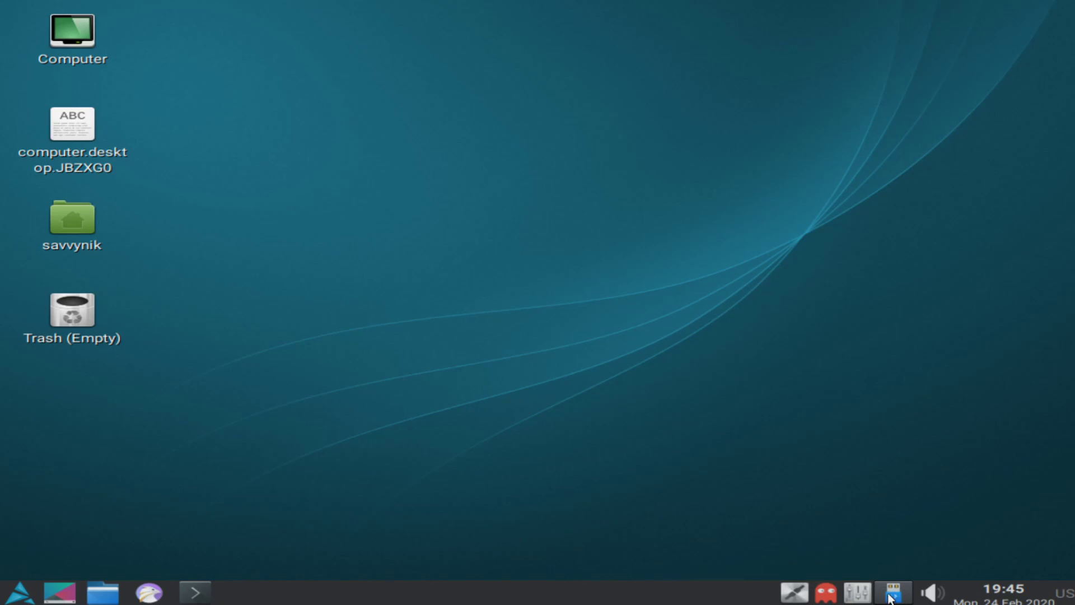
click(895, 595)
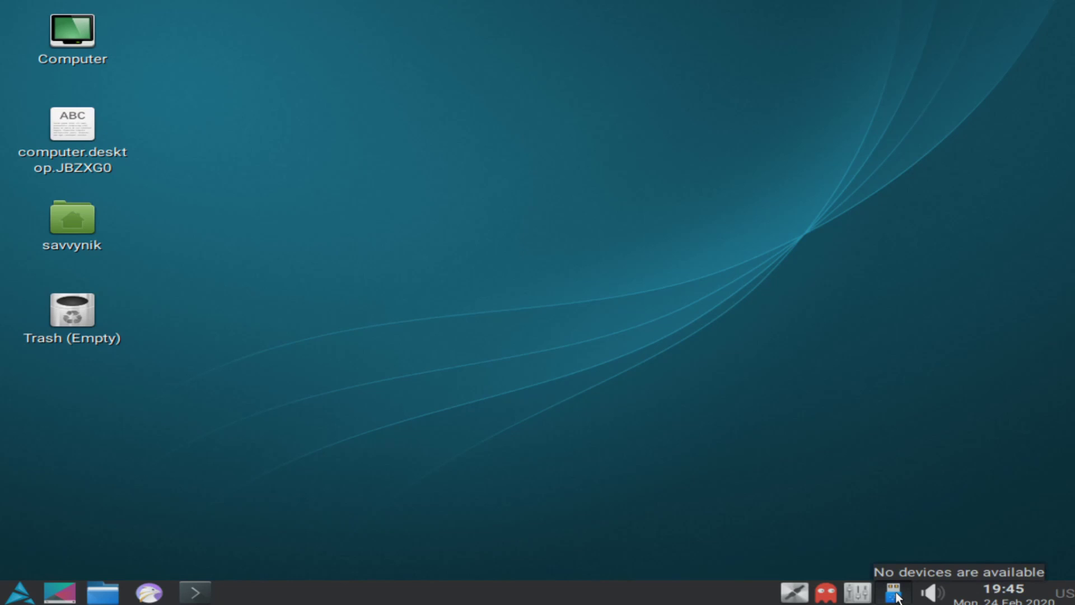
click(895, 595)
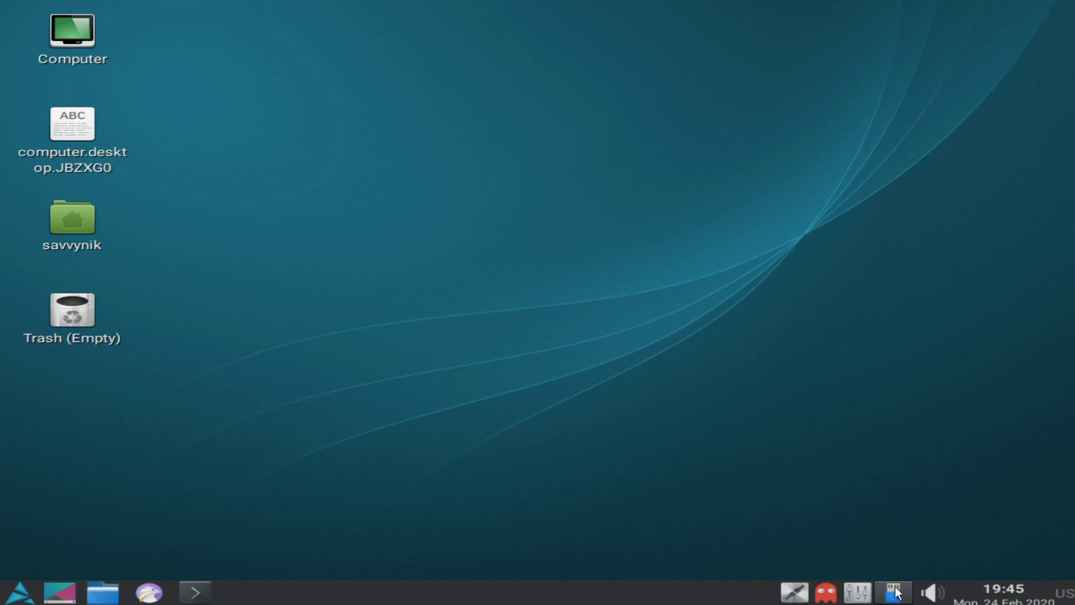
click(861, 597)
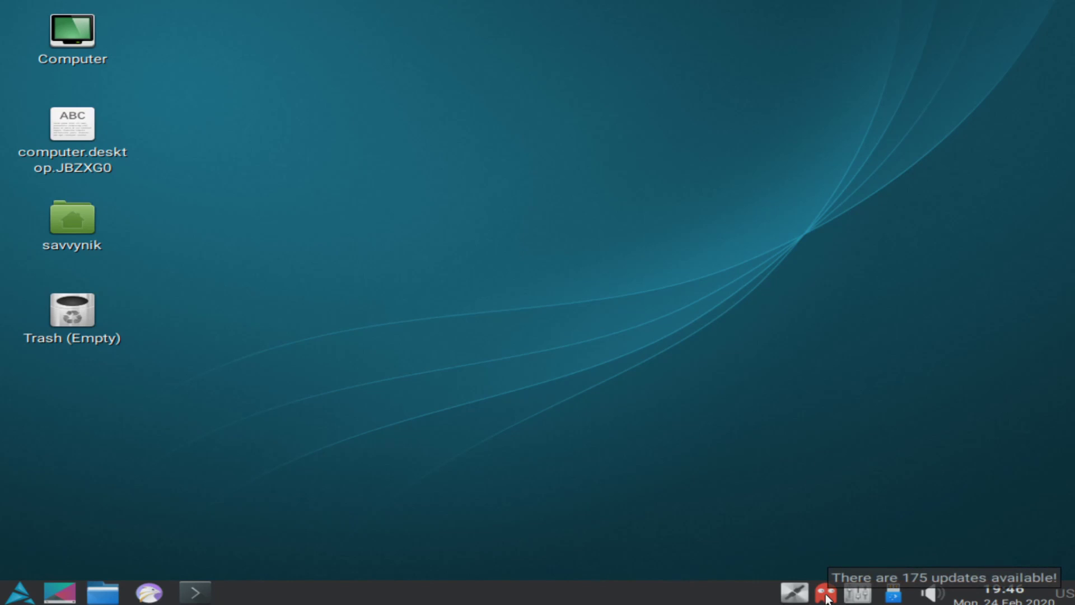
click(826, 598)
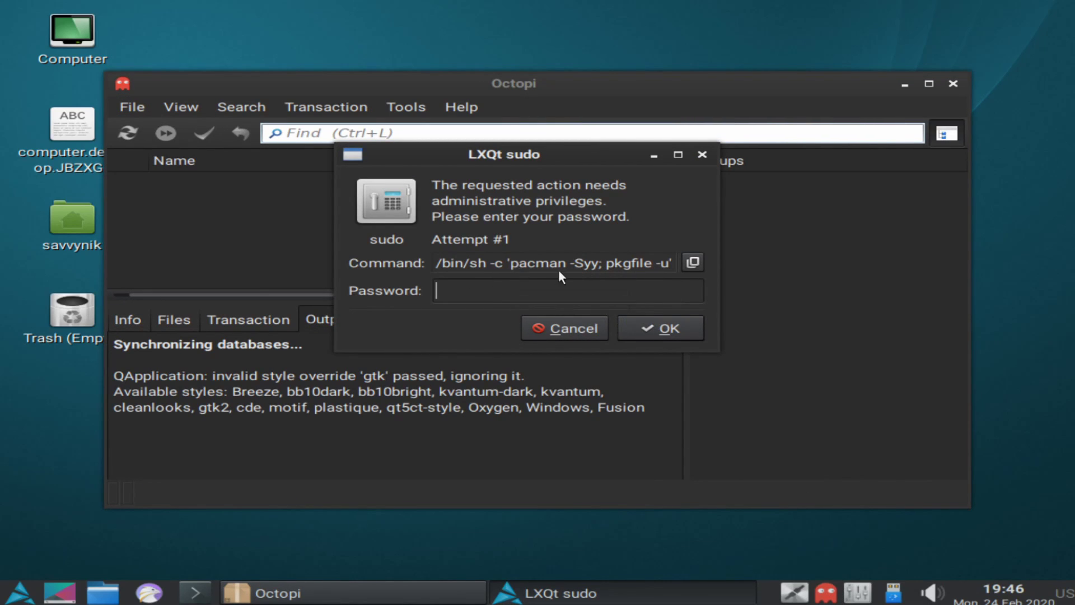
click(557, 327)
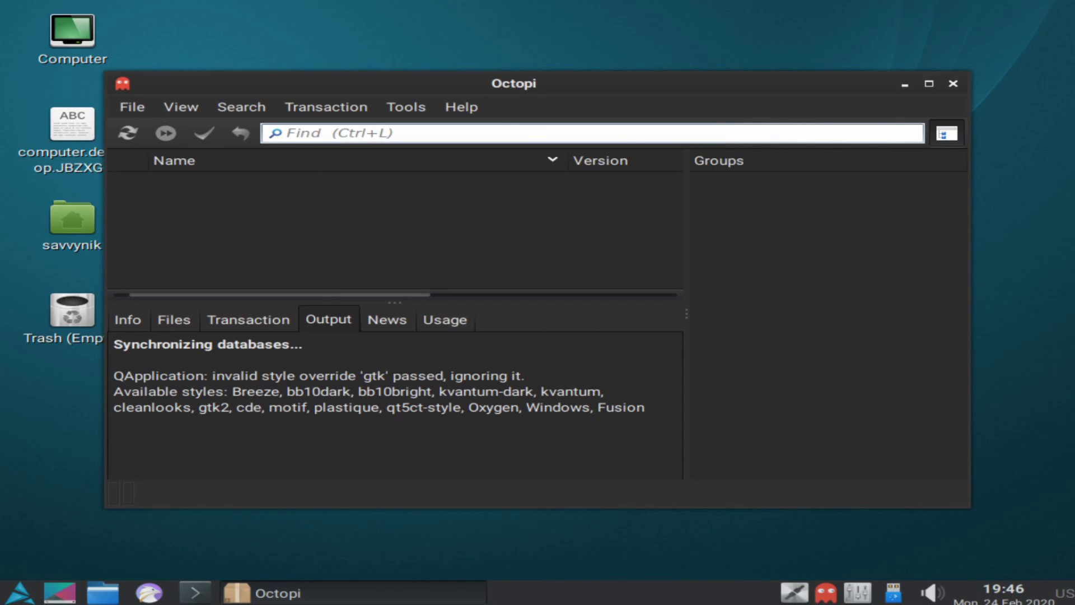
click(955, 82)
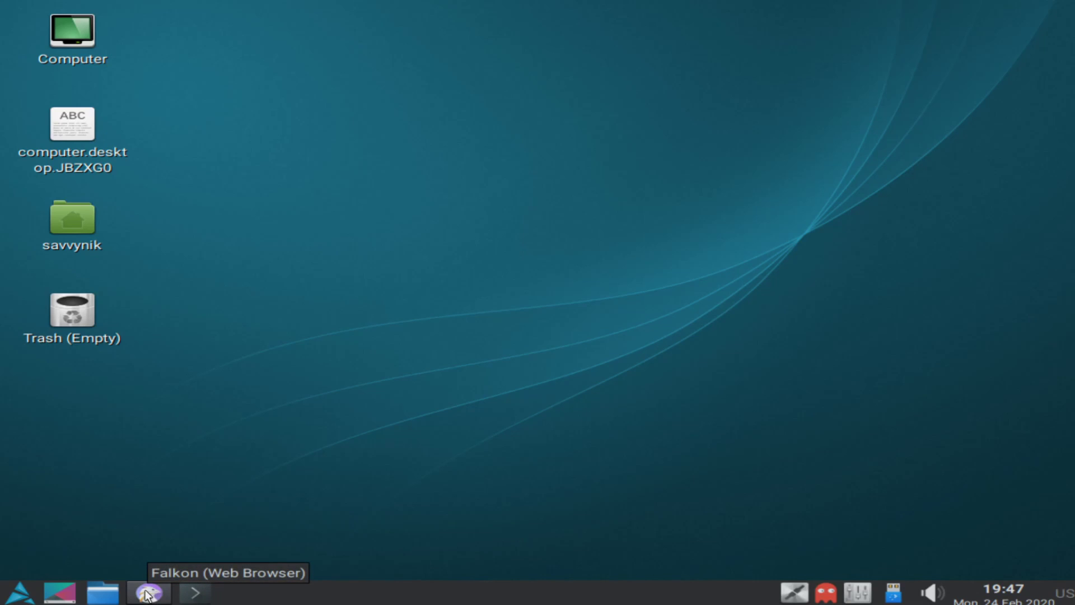
click(103, 592)
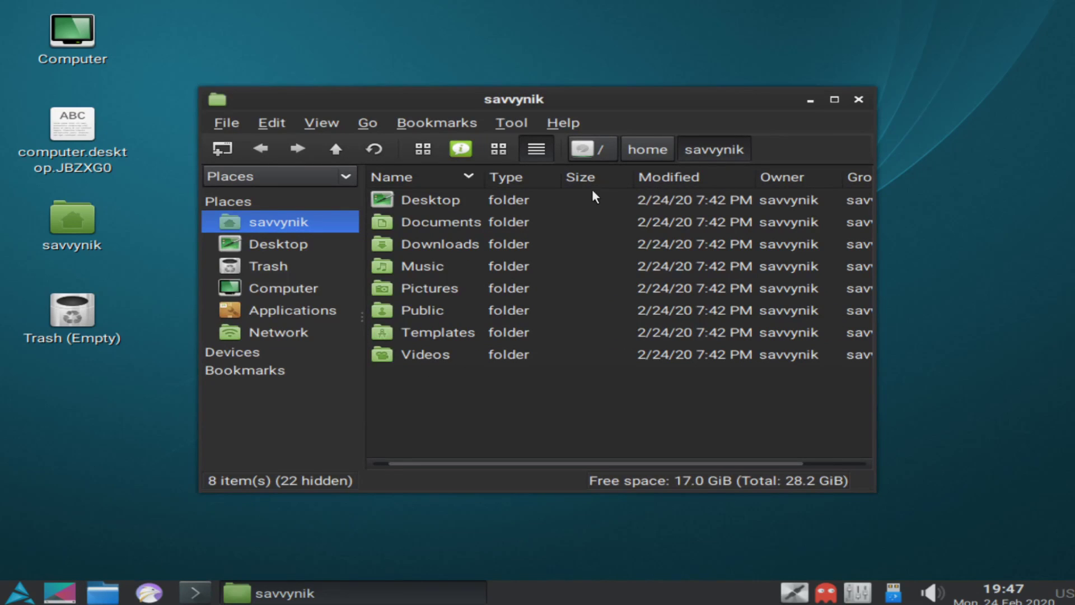
click(859, 99)
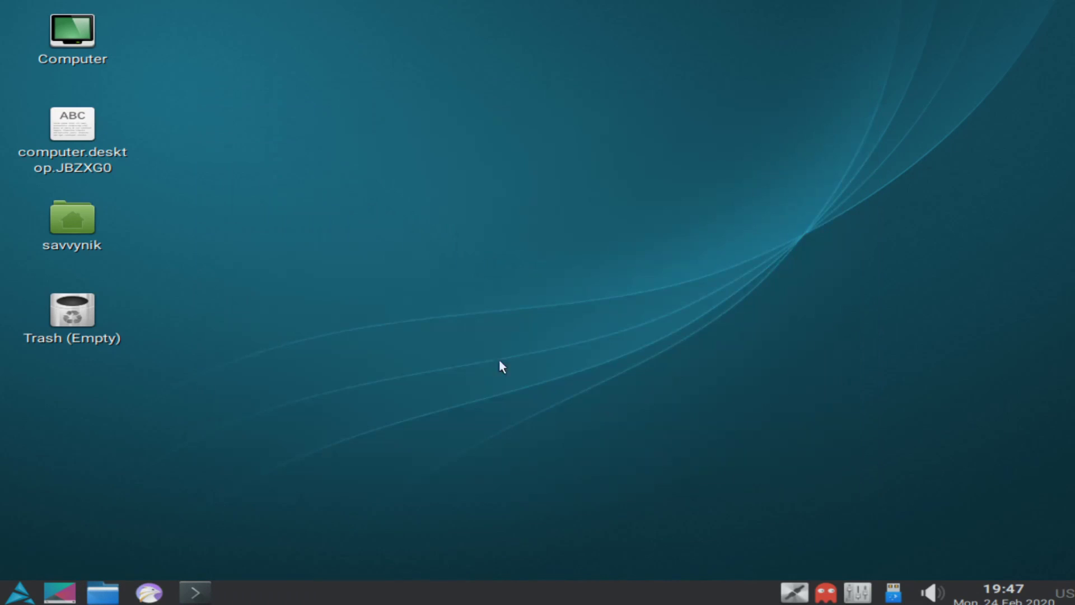
right_click(59, 592)
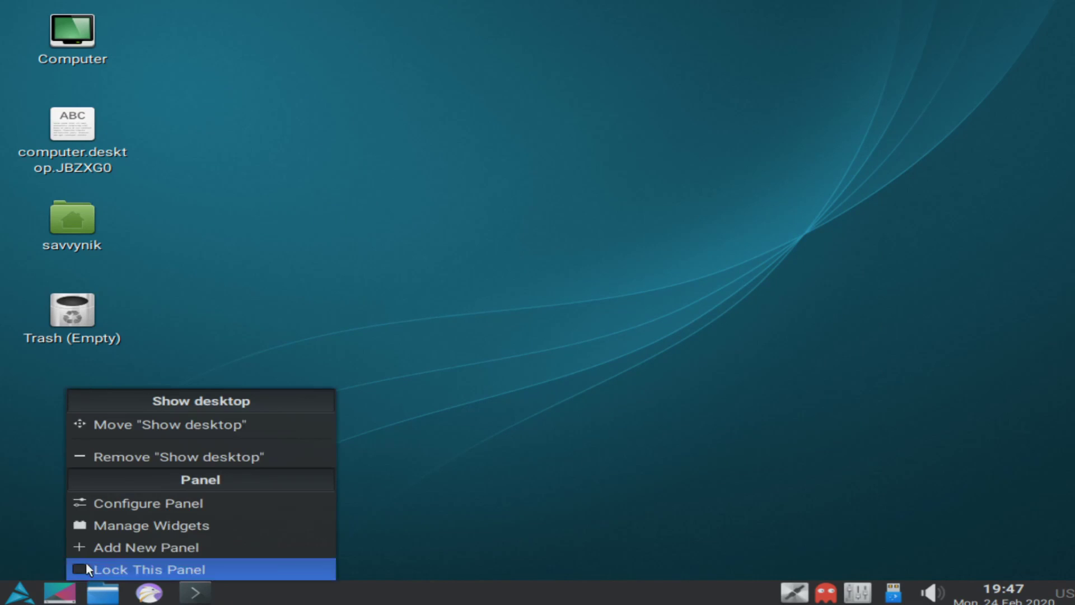
click(70, 596)
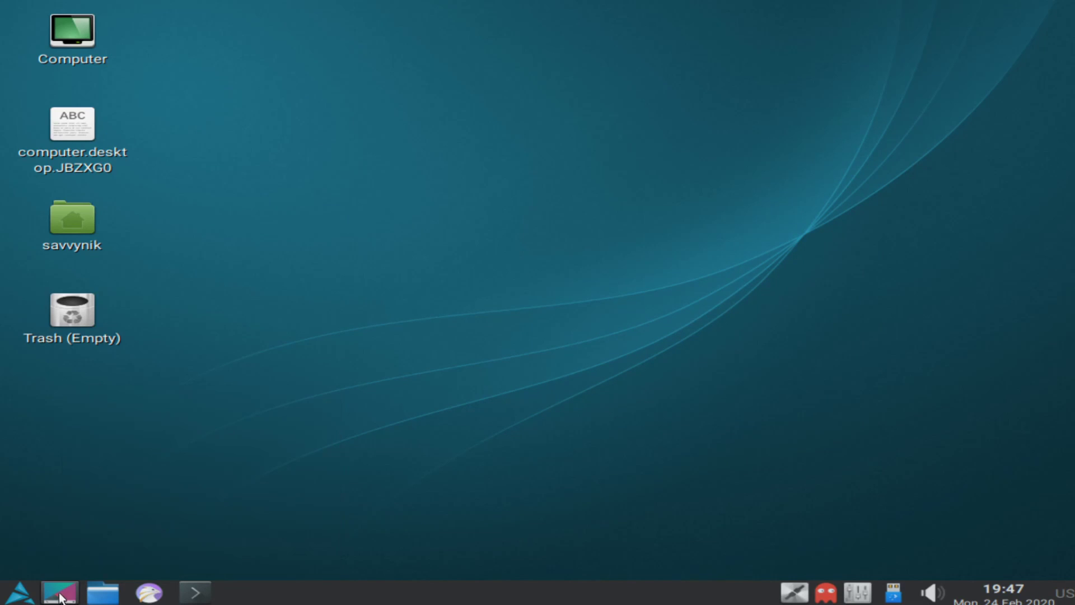
Step: Open the Artix launcher menu and browse Education, Office, Programming and Sound & Video
click(21, 598)
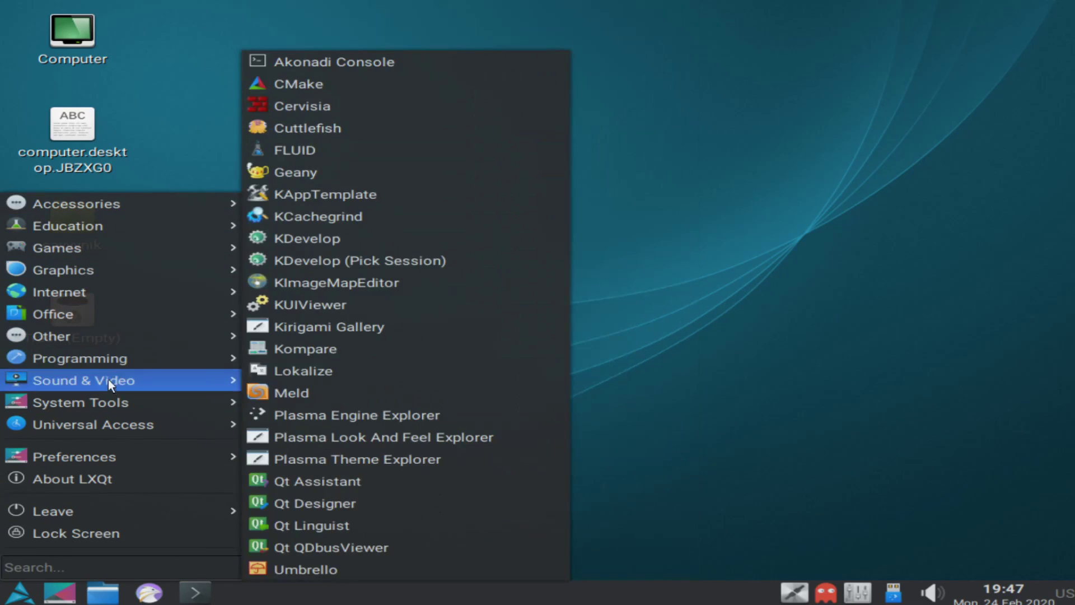
mouse_move(130, 225)
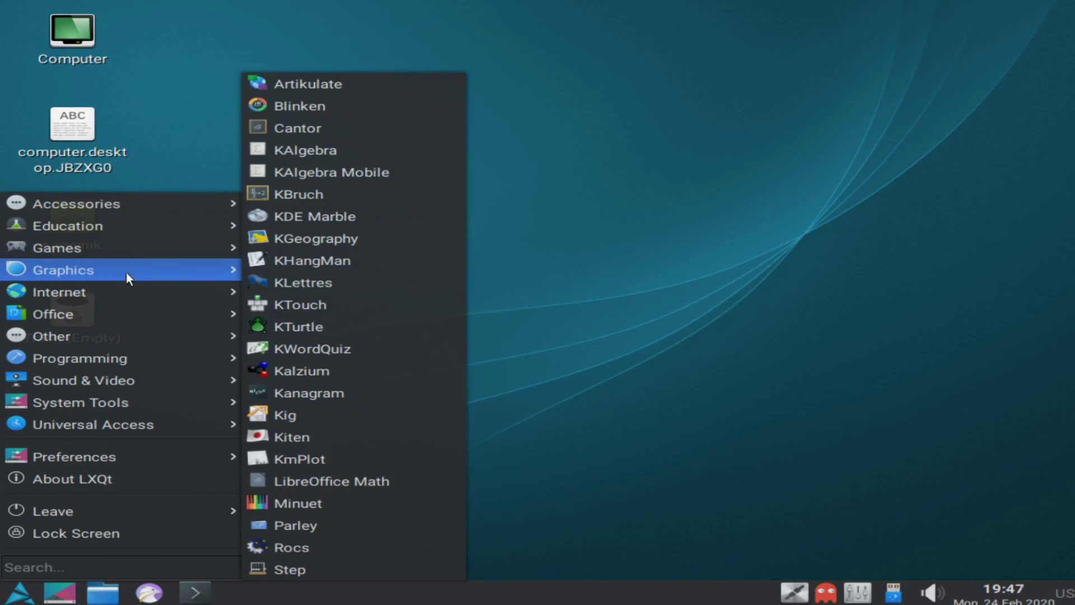
mouse_move(100, 318)
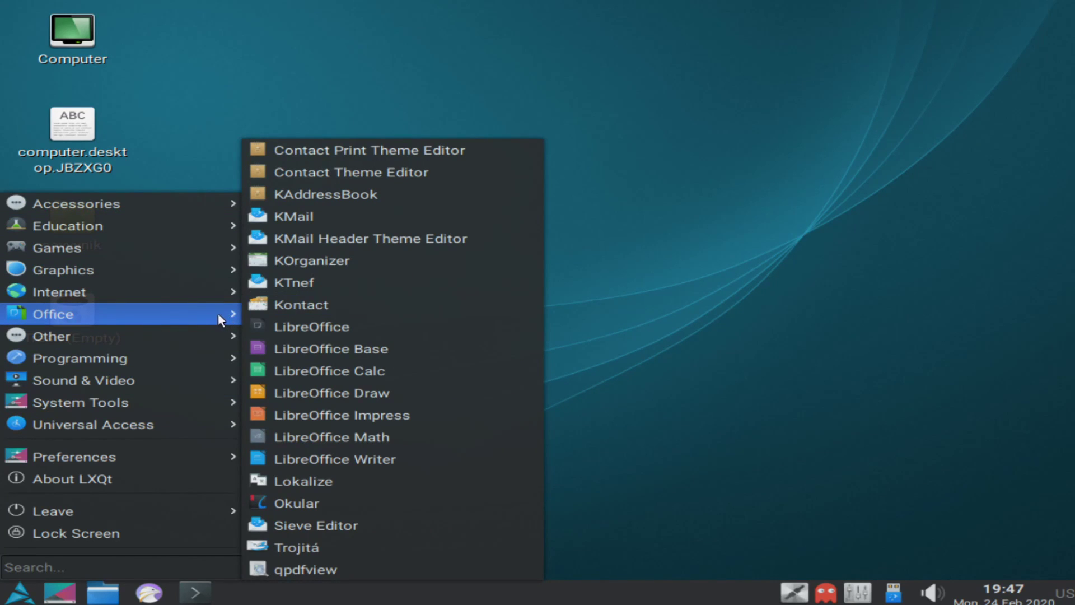
mouse_move(113, 363)
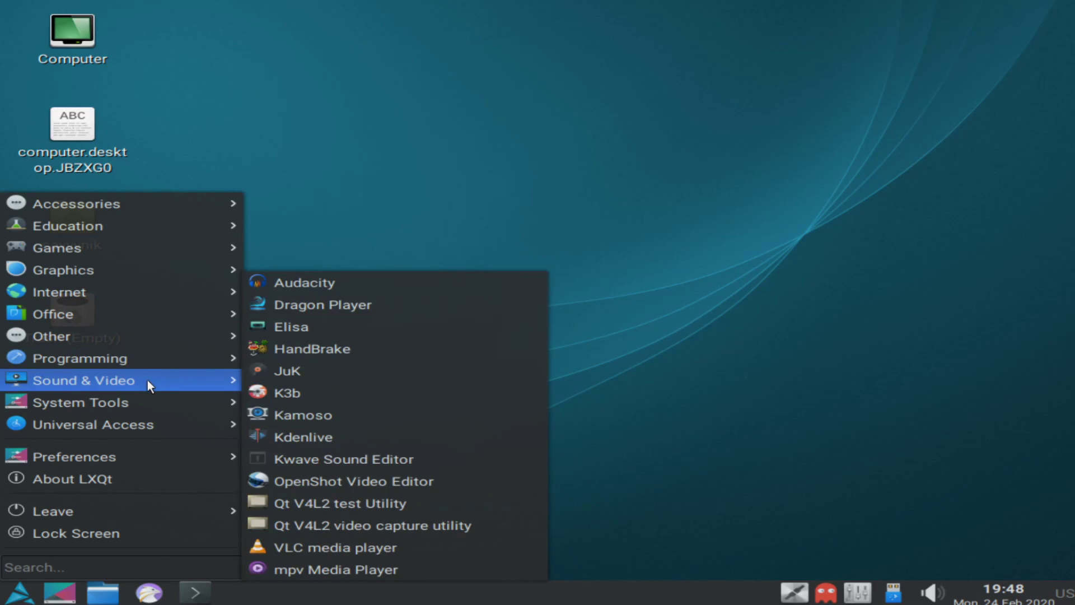
mouse_move(112, 404)
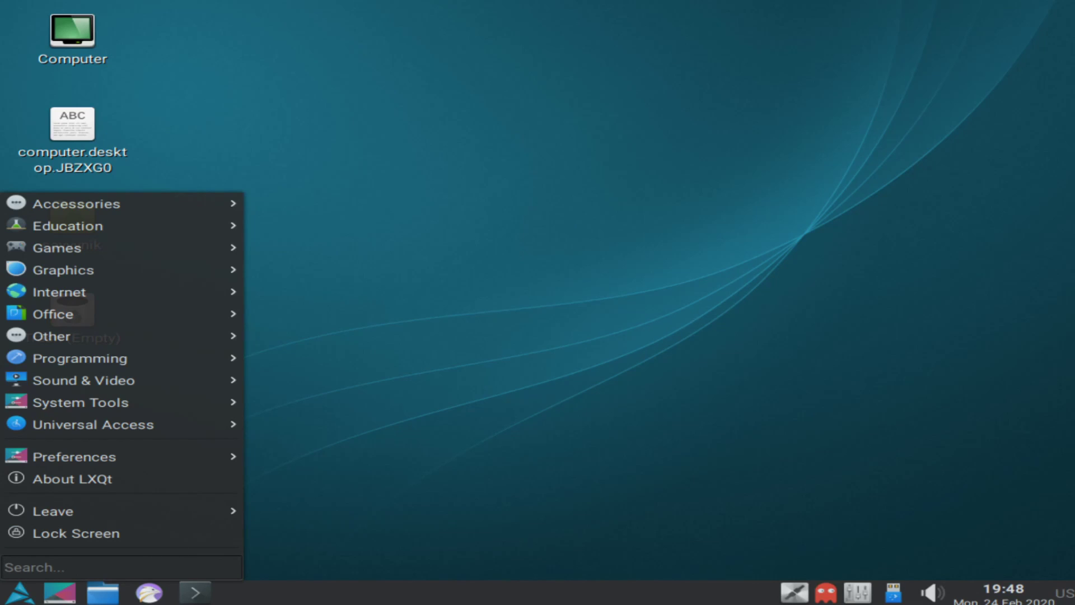
Step: Click an empty desktop area to dismiss the application menu
click(621, 191)
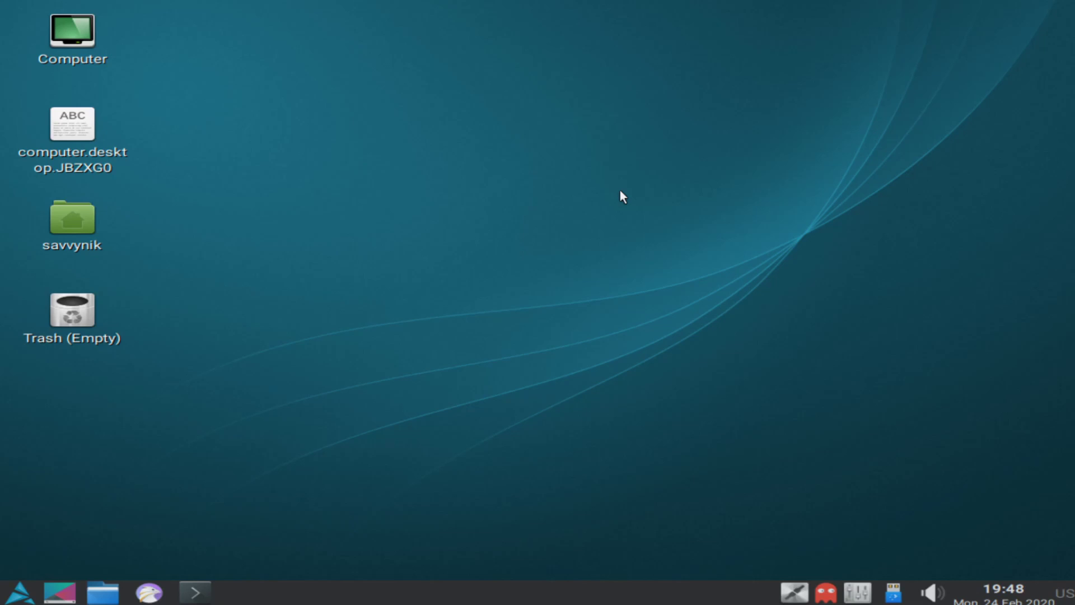